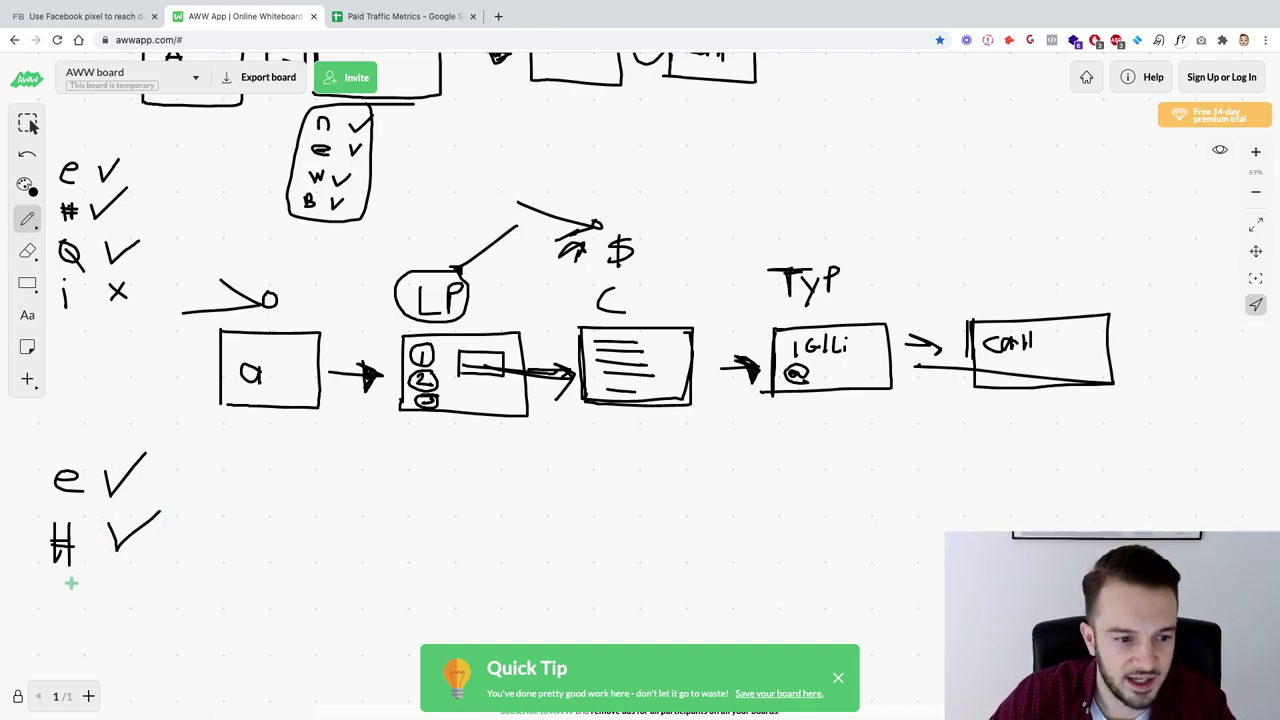
Step: Handwrite a Q with a check mark in the lower checklist and circle the LP label and page box
{"action": "mouse_move", "coordinate": [70, 580]}
{"action": "left_mouse_down"}
{"action": "mouse_move", "coordinate": [74, 614]}
{"action": "mouse_move", "coordinate": [70, 580]}
{"action": "mouse_move", "coordinate": [104, 635]}
{"action": "left_mouse_up"}
{"action": "left_click_drag", "start_coordinate": [111, 588], "coordinate": [167, 563]}
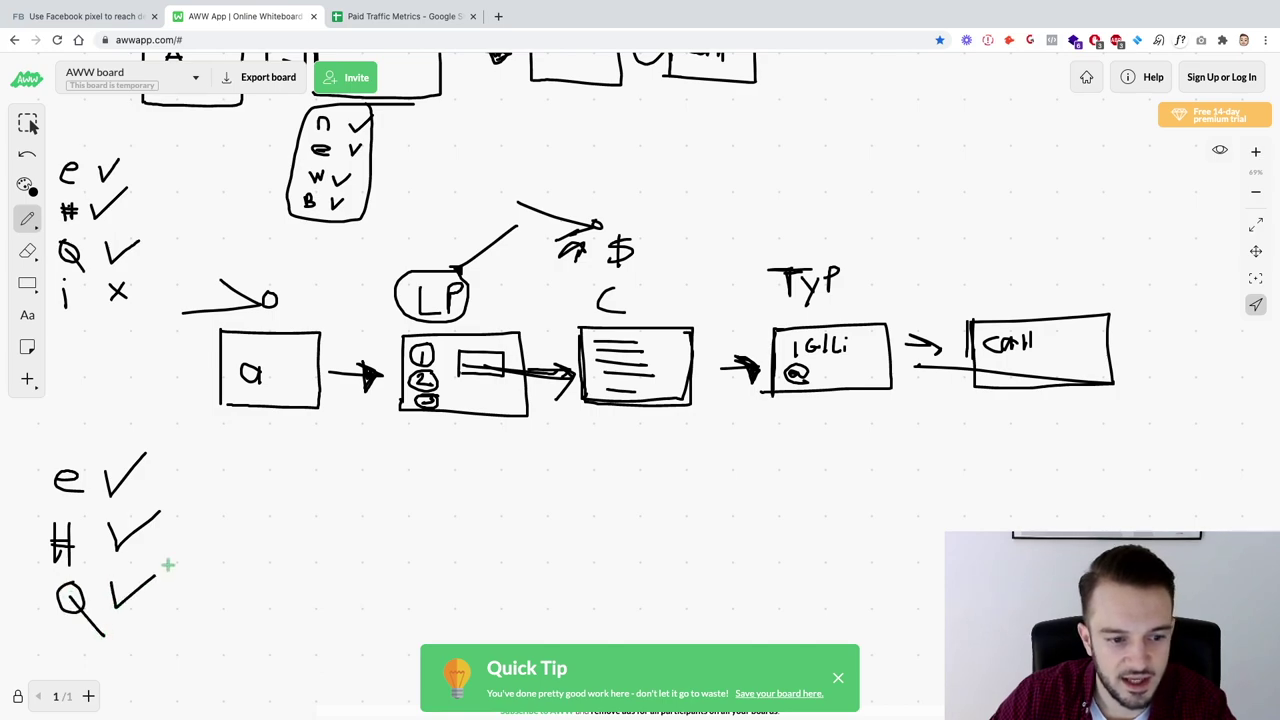
{"action": "mouse_move", "coordinate": [494, 257]}
{"action": "left_mouse_down"}
{"action": "mouse_move", "coordinate": [400, 345]}
{"action": "mouse_move", "coordinate": [542, 385]}
{"action": "mouse_move", "coordinate": [505, 282]}
{"action": "left_mouse_up"}
{"action": "scroll", "coordinate": [497, 257], "scroll_direction": "up", "scroll_amount": 1}
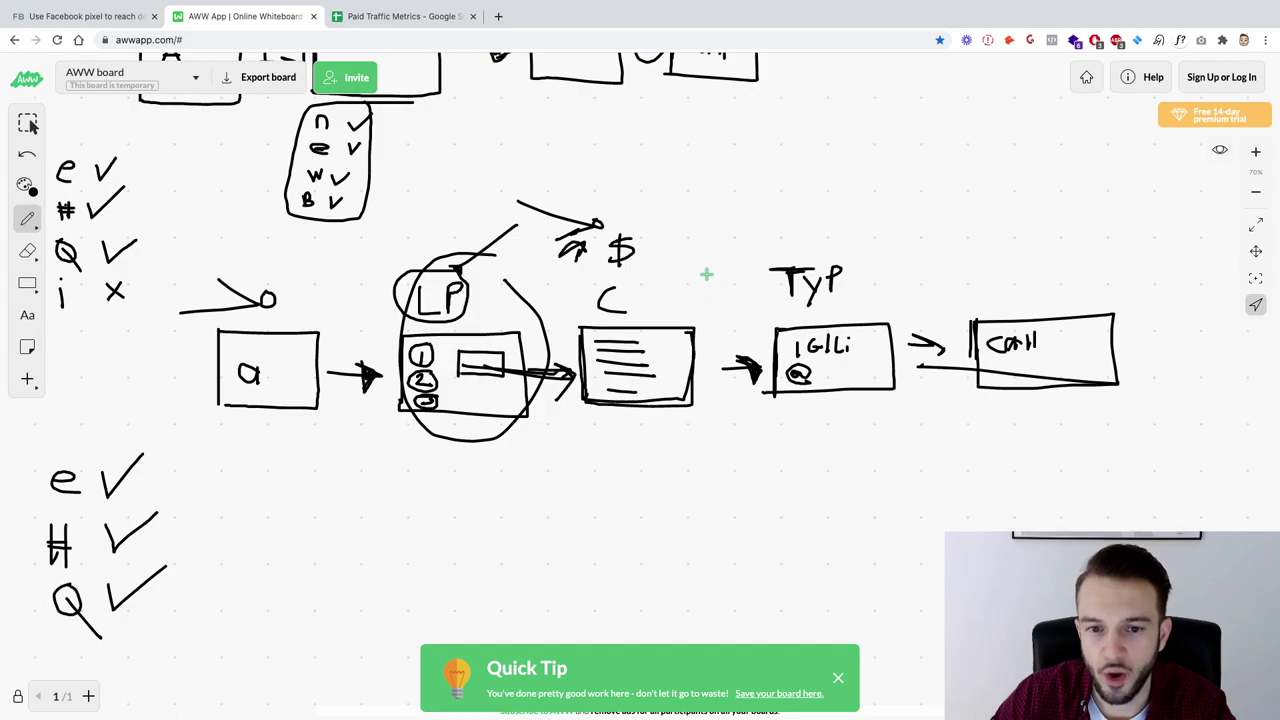
Step: Draw an arrow from the circled C page to a handwritten "Budget £1000/m" note, and underline and circle the amount
{"action": "mouse_move", "coordinate": [710, 272]}
{"action": "left_mouse_down"}
{"action": "mouse_move", "coordinate": [570, 335]}
{"action": "mouse_move", "coordinate": [698, 408]}
{"action": "mouse_move", "coordinate": [714, 266]}
{"action": "mouse_move", "coordinate": [843, 166]}
{"action": "mouse_move", "coordinate": [956, 164]}
{"action": "mouse_move", "coordinate": [950, 190]}
{"action": "mouse_move", "coordinate": [1000, 172]}
{"action": "mouse_move", "coordinate": [1004, 150]}
{"action": "left_mouse_up"}
{"action": "left_click_drag", "start_coordinate": [897, 203], "coordinate": [888, 222]}
{"action": "mouse_move", "coordinate": [904, 212]}
{"action": "left_mouse_down"}
{"action": "mouse_move", "coordinate": [904, 229]}
{"action": "mouse_move", "coordinate": [922, 213]}
{"action": "mouse_move", "coordinate": [966, 224]}
{"action": "mouse_move", "coordinate": [948, 213]}
{"action": "left_mouse_up"}
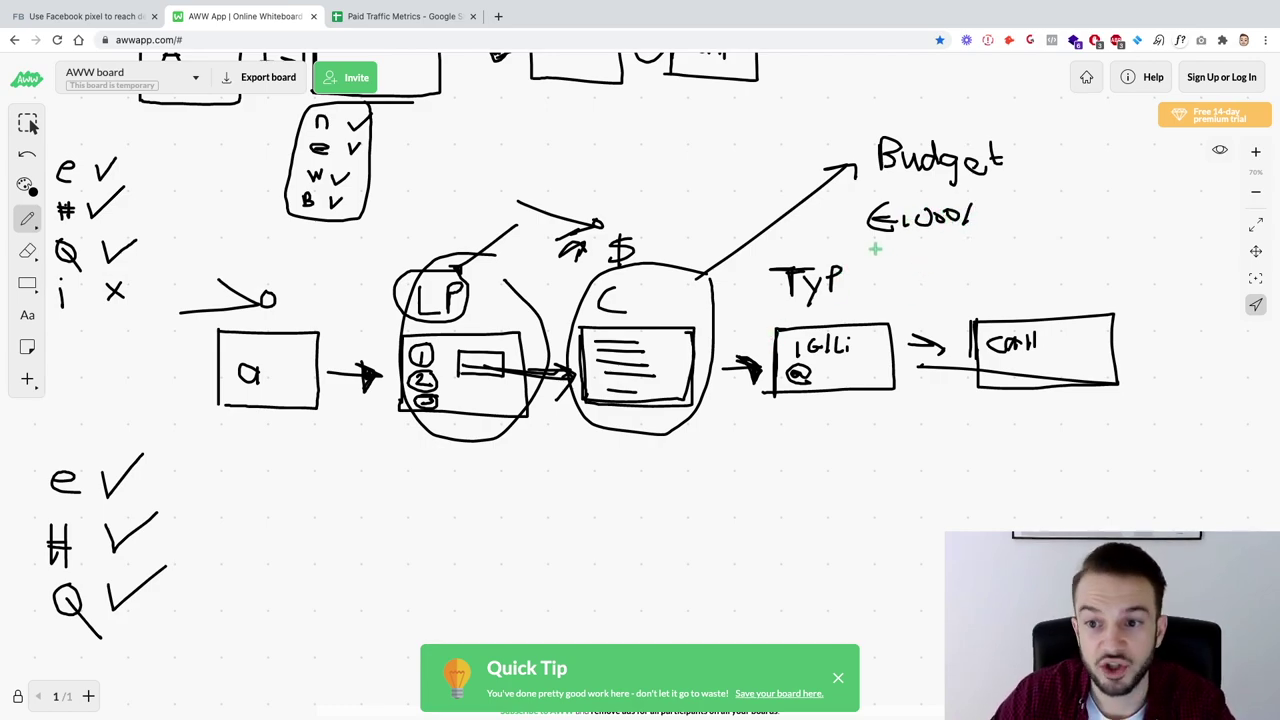
{"action": "mouse_move", "coordinate": [872, 241]}
{"action": "left_mouse_down"}
{"action": "mouse_move", "coordinate": [1038, 243]}
{"action": "mouse_move", "coordinate": [1022, 256]}
{"action": "left_mouse_up"}
{"action": "left_click_drag", "start_coordinate": [986, 215], "coordinate": [1011, 229]}
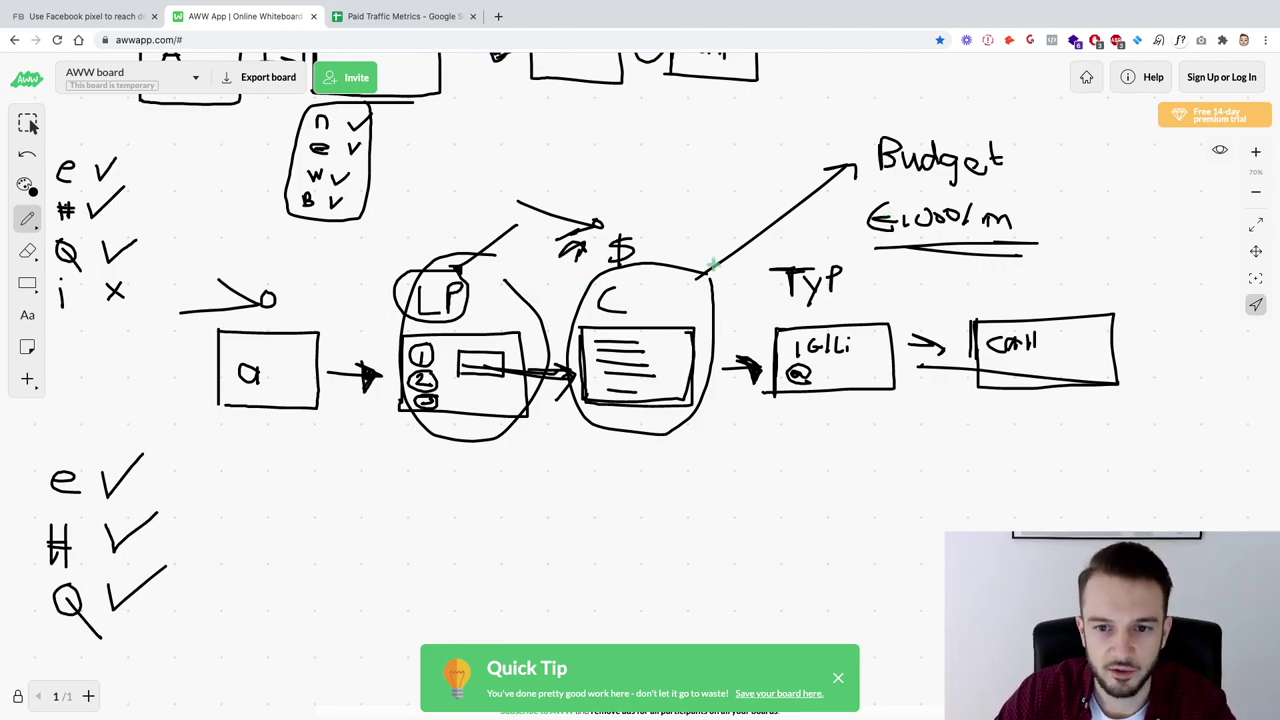
{"action": "mouse_move", "coordinate": [915, 188]}
{"action": "left_mouse_down"}
{"action": "mouse_move", "coordinate": [855, 222]}
{"action": "mouse_move", "coordinate": [1041, 224]}
{"action": "mouse_move", "coordinate": [902, 190]}
{"action": "left_mouse_up"}
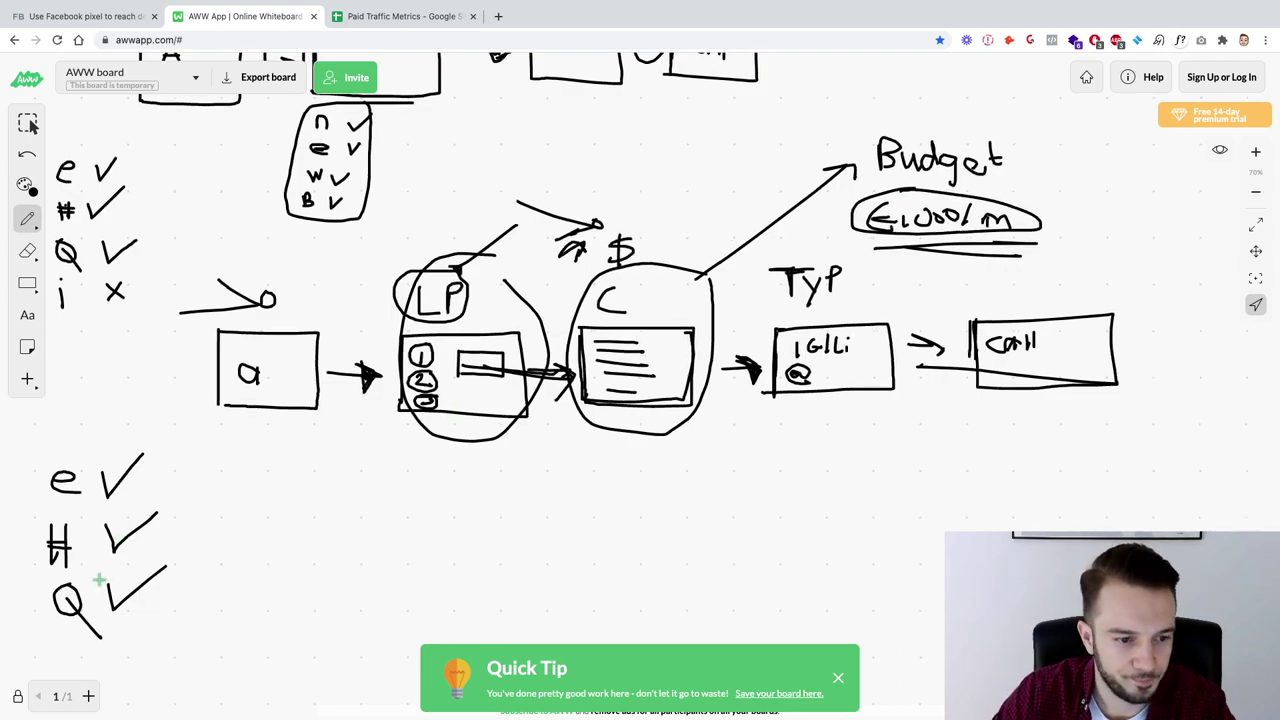
Step: Add an i with a check mark to the lower checklist and circle the LP page again
{"action": "mouse_move", "coordinate": [64, 652]}
{"action": "left_mouse_down"}
{"action": "mouse_move", "coordinate": [64, 668]}
{"action": "mouse_move", "coordinate": [163, 617]}
{"action": "left_mouse_up"}
{"action": "left_click", "coordinate": [62, 637]}
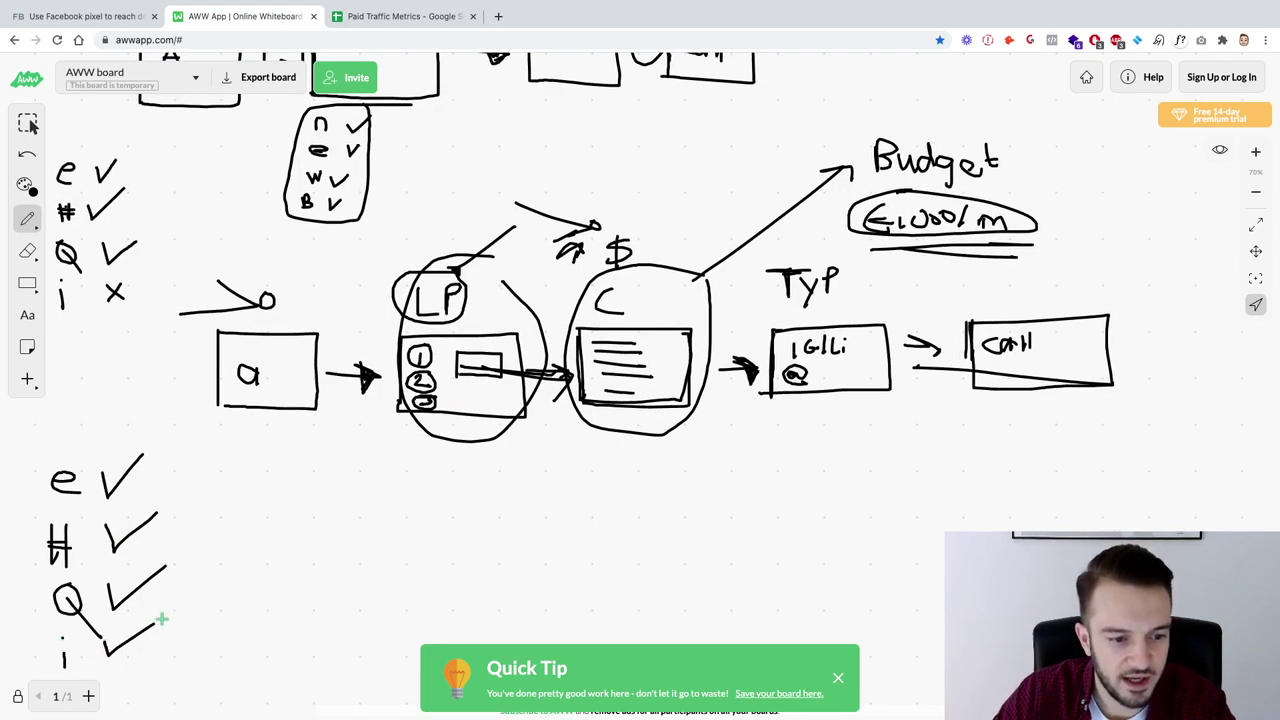
{"action": "mouse_move", "coordinate": [482, 258]}
{"action": "left_mouse_down"}
{"action": "mouse_move", "coordinate": [398, 296]}
{"action": "mouse_move", "coordinate": [472, 436]}
{"action": "mouse_move", "coordinate": [521, 302]}
{"action": "mouse_move", "coordinate": [485, 260]}
{"action": "left_mouse_up"}
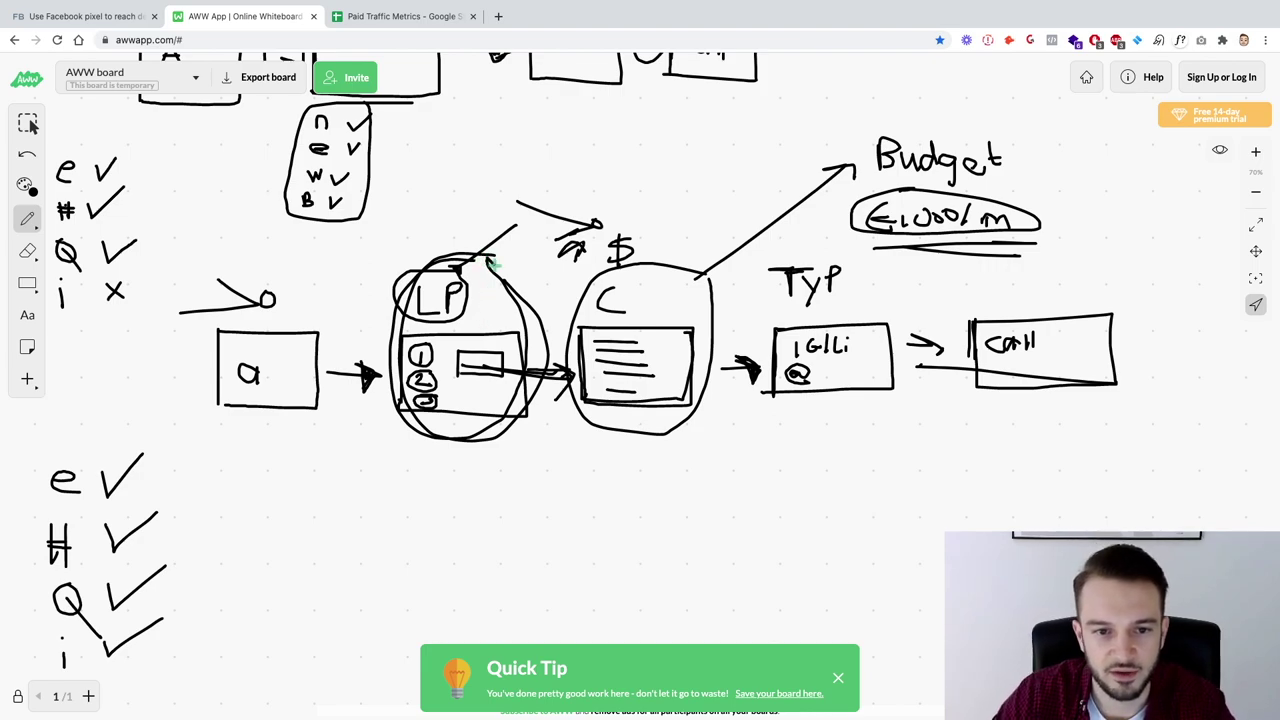
{"action": "scroll", "coordinate": [494, 392], "scroll_direction": "down", "scroll_amount": 5}
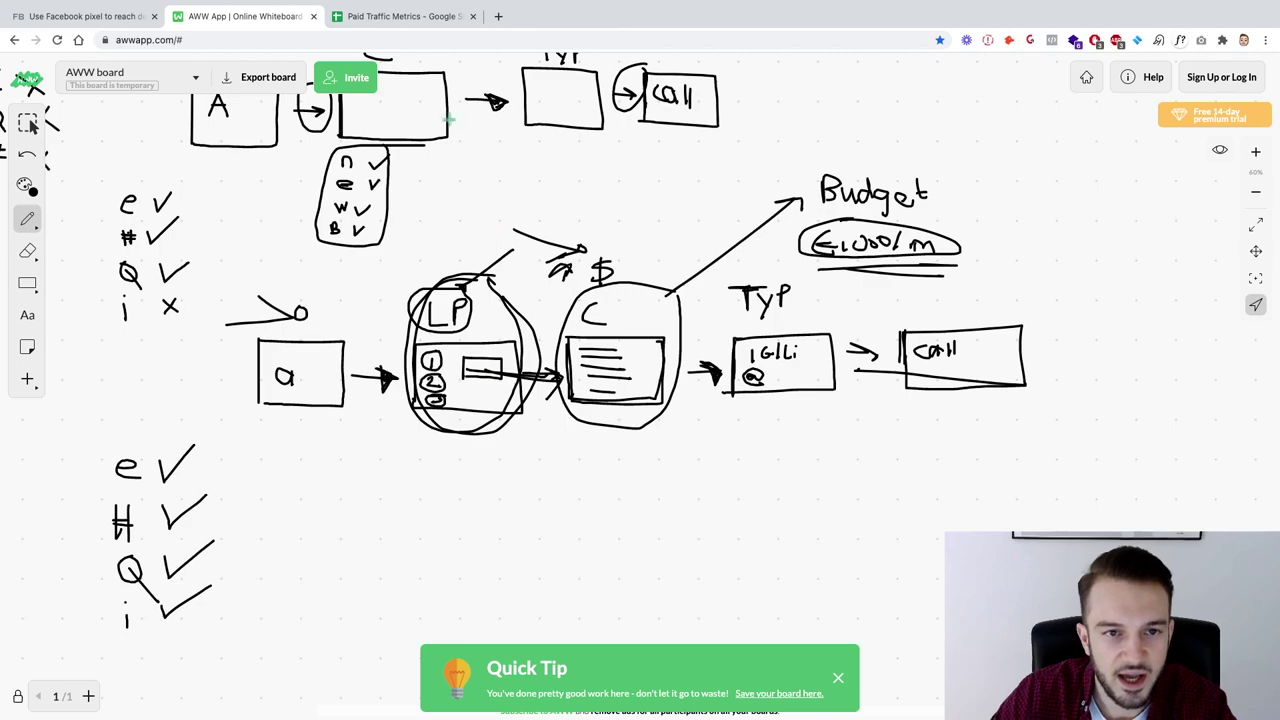
Step: Switch to the Paid Traffic Metrics Google Sheet and examine the Budget, CPC and Clicks figures
{"action": "left_click", "coordinate": [400, 16]}
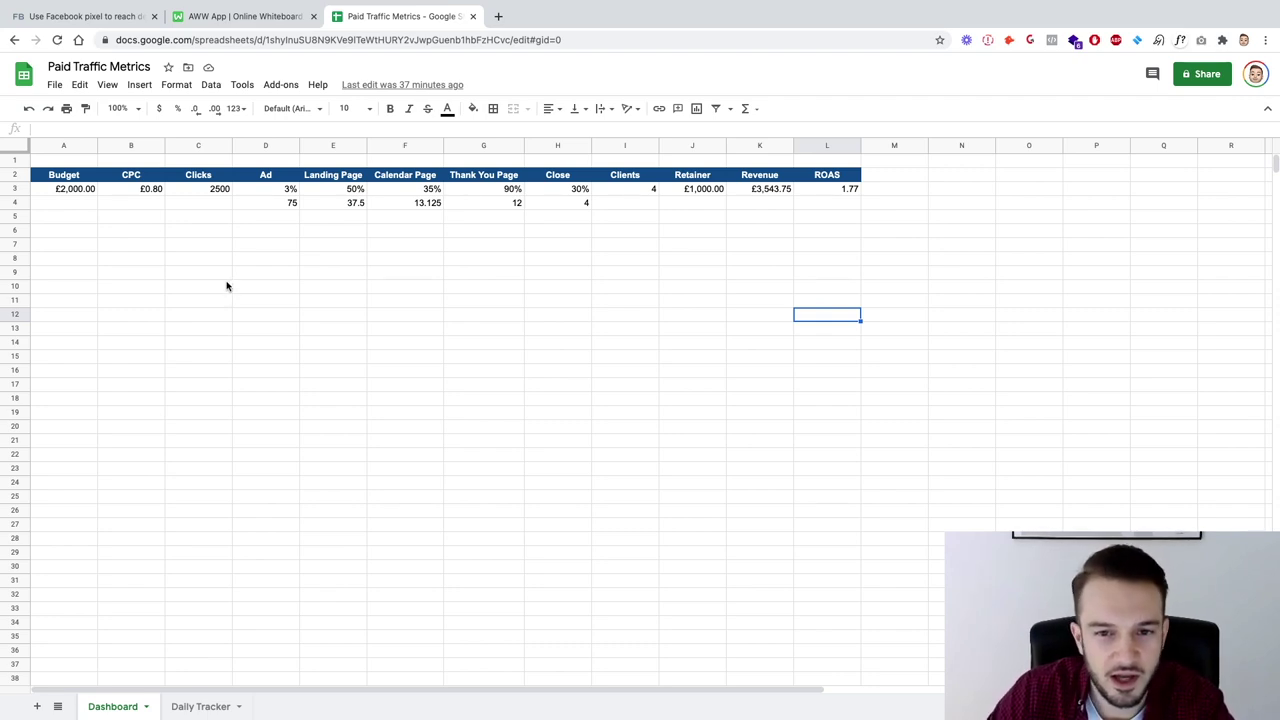
{"action": "left_click", "coordinate": [60, 192]}
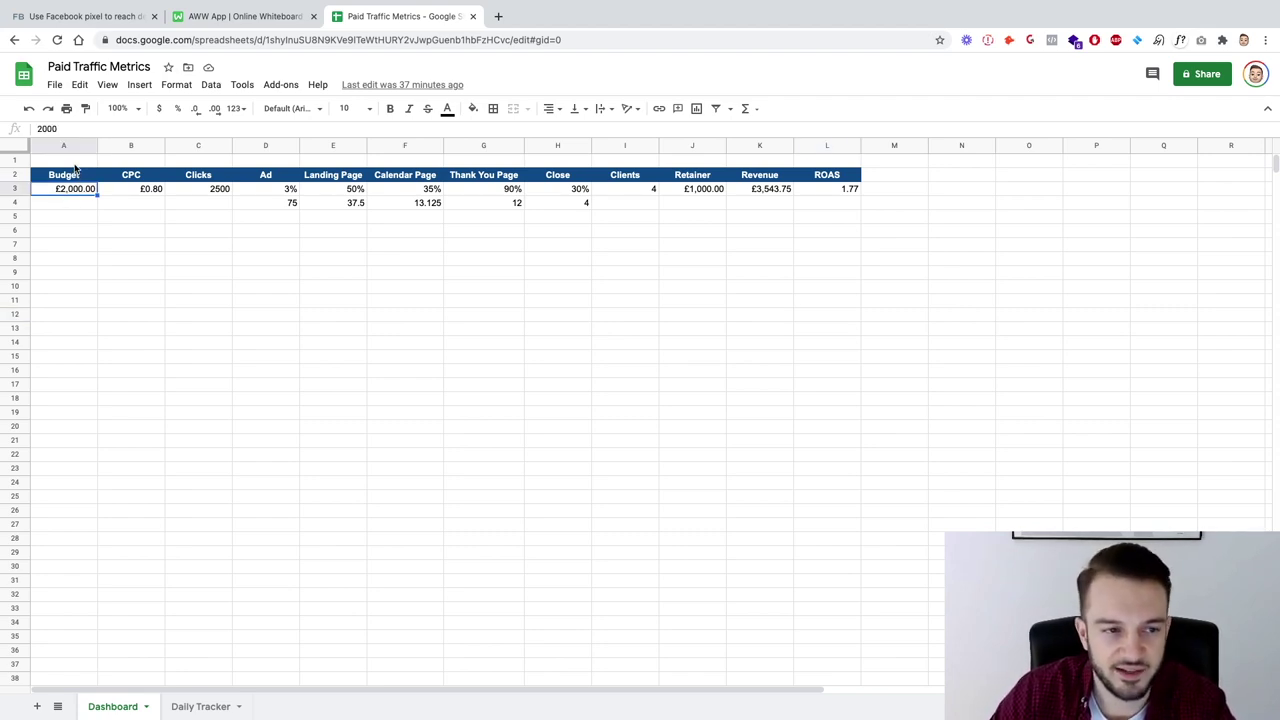
{"action": "left_click", "coordinate": [156, 195]}
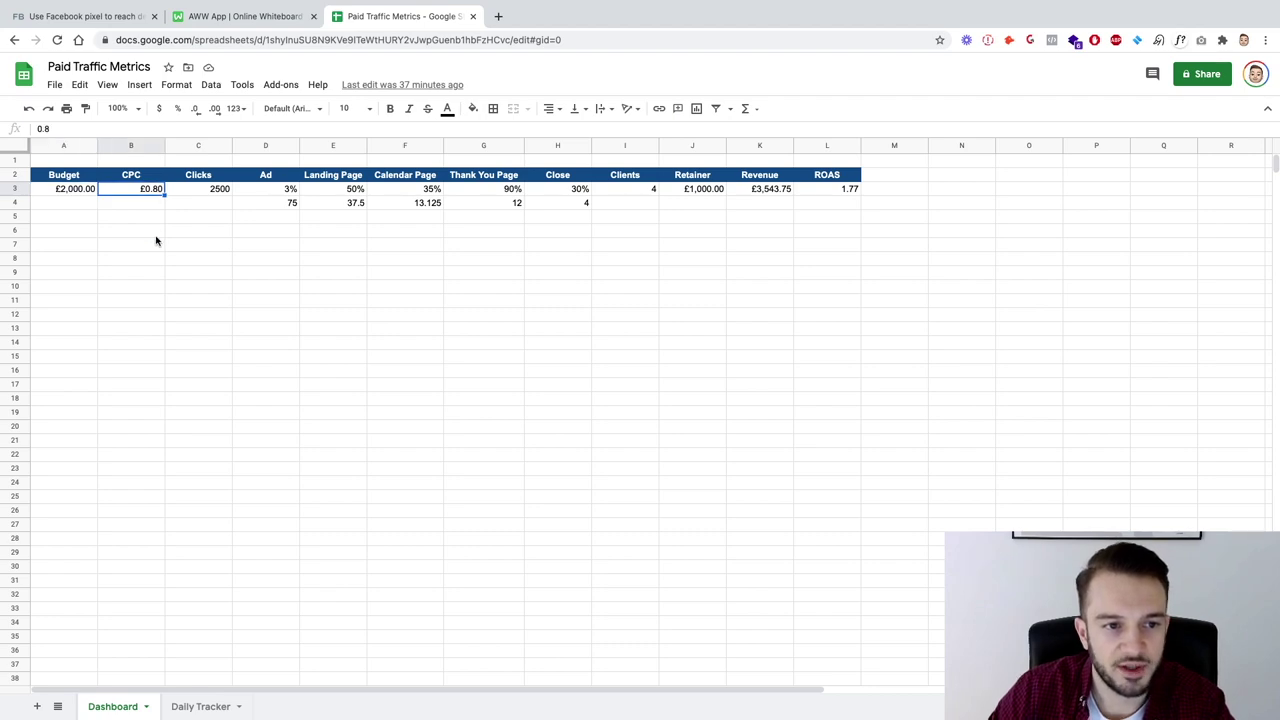
{"action": "left_click", "coordinate": [157, 230]}
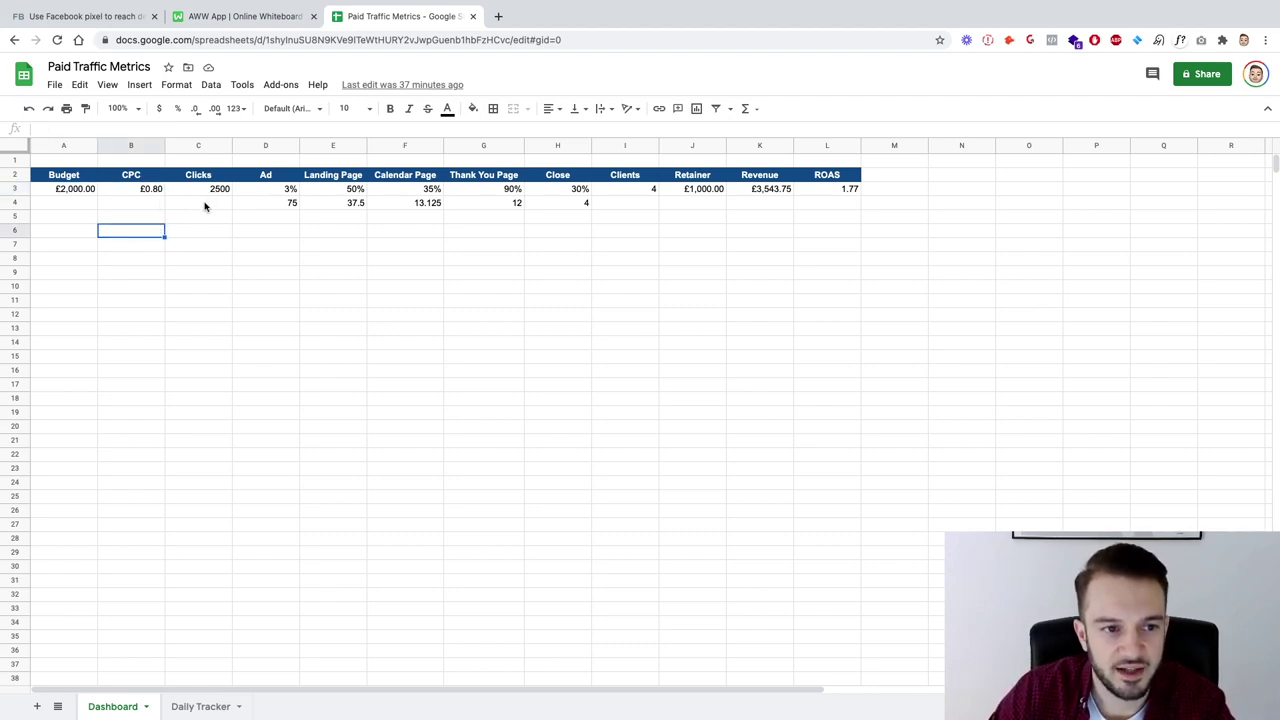
{"action": "left_click", "coordinate": [204, 206]}
{"action": "left_click", "coordinate": [134, 203]}
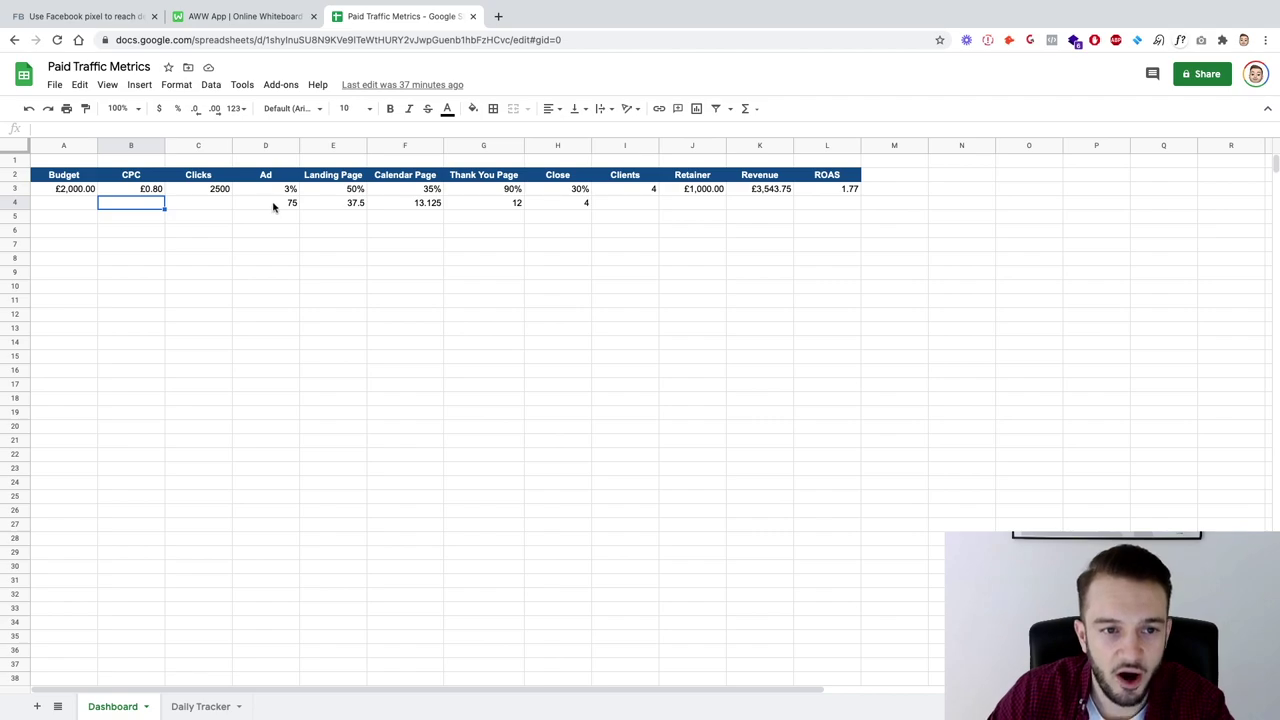
Step: Annotate the ad stage on the AWW whiteboard with a curved arrow toward LP, 97% below the funnel, and a circle around the "a" box
{"action": "left_click", "coordinate": [257, 17]}
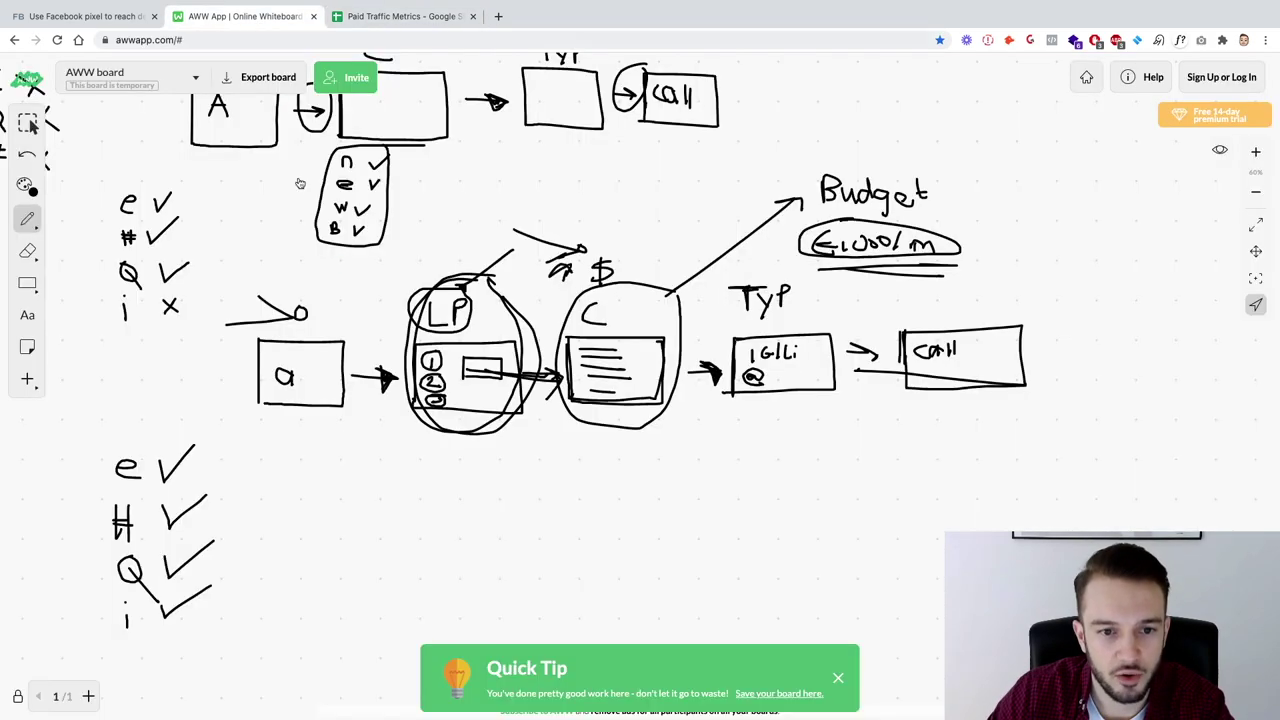
{"action": "mouse_move", "coordinate": [316, 336]}
{"action": "left_mouse_down"}
{"action": "mouse_move", "coordinate": [375, 312]}
{"action": "mouse_move", "coordinate": [366, 324]}
{"action": "left_mouse_up"}
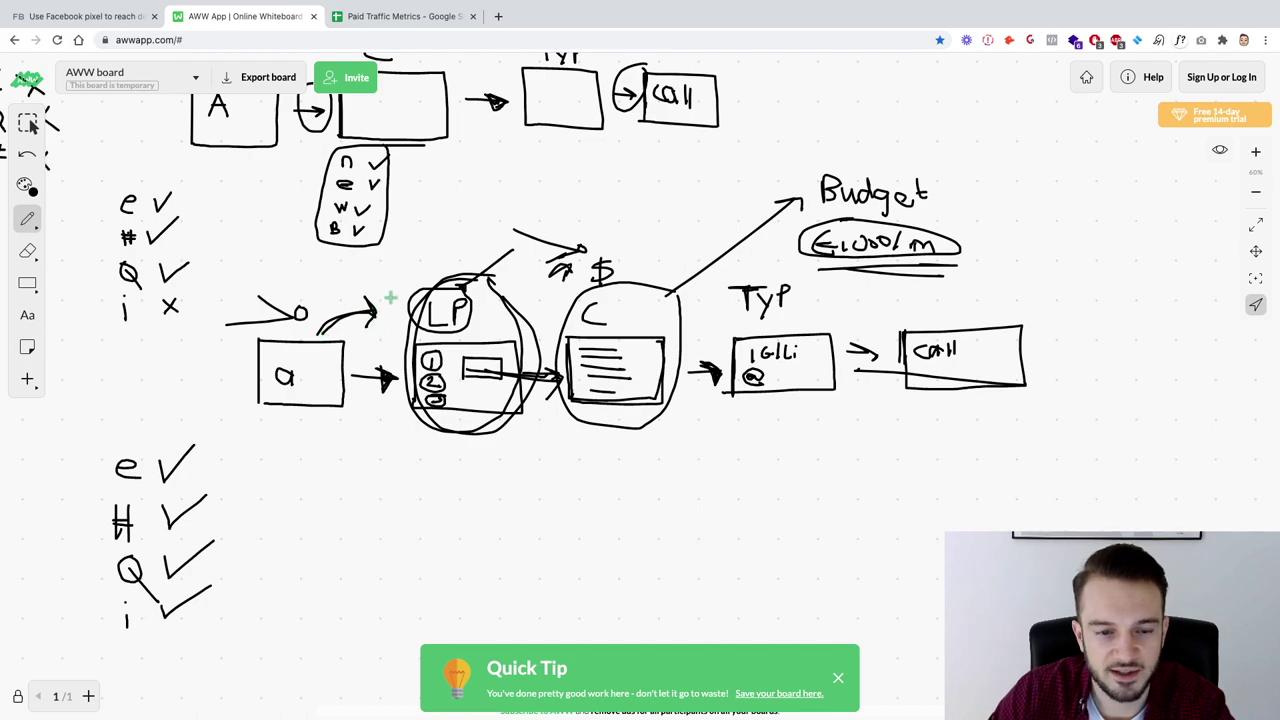
{"action": "left_click", "coordinate": [390, 20]}
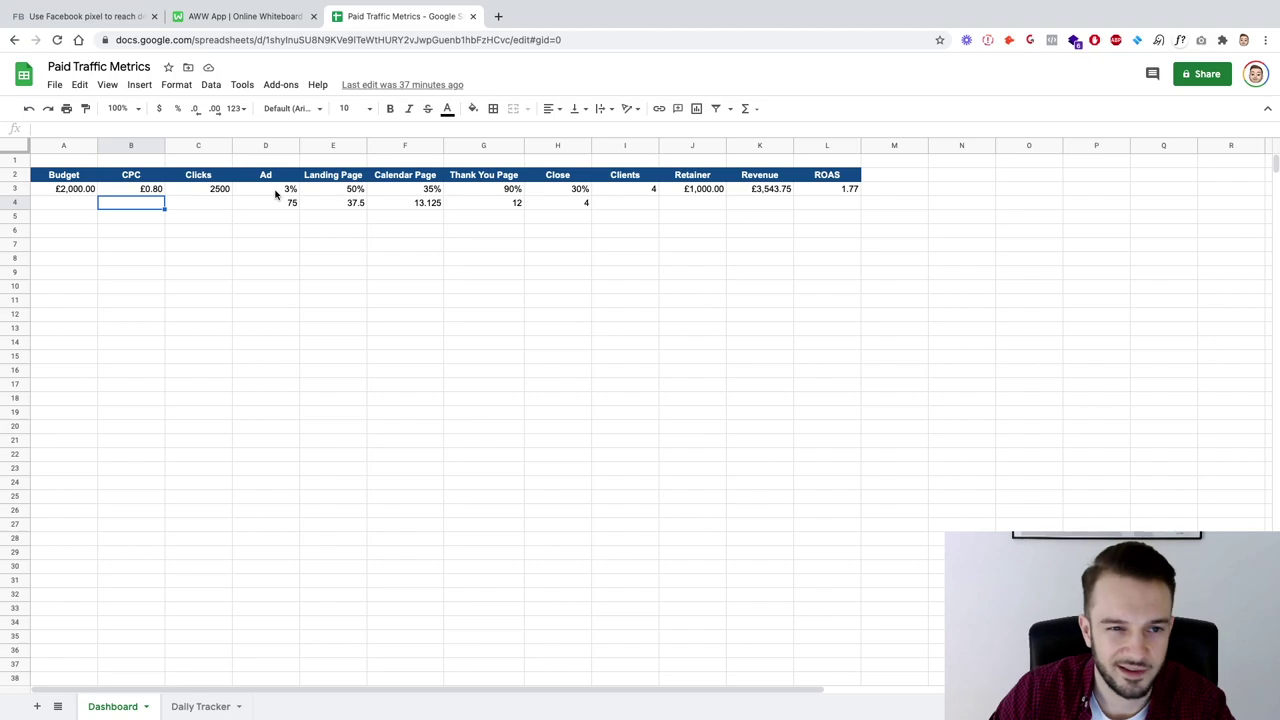
{"action": "left_click", "coordinate": [257, 20]}
{"action": "mouse_move", "coordinate": [363, 459]}
{"action": "left_mouse_down"}
{"action": "mouse_move", "coordinate": [356, 490]}
{"action": "mouse_move", "coordinate": [398, 468]}
{"action": "mouse_move", "coordinate": [404, 494]}
{"action": "mouse_move", "coordinate": [420, 492]}
{"action": "left_mouse_up"}
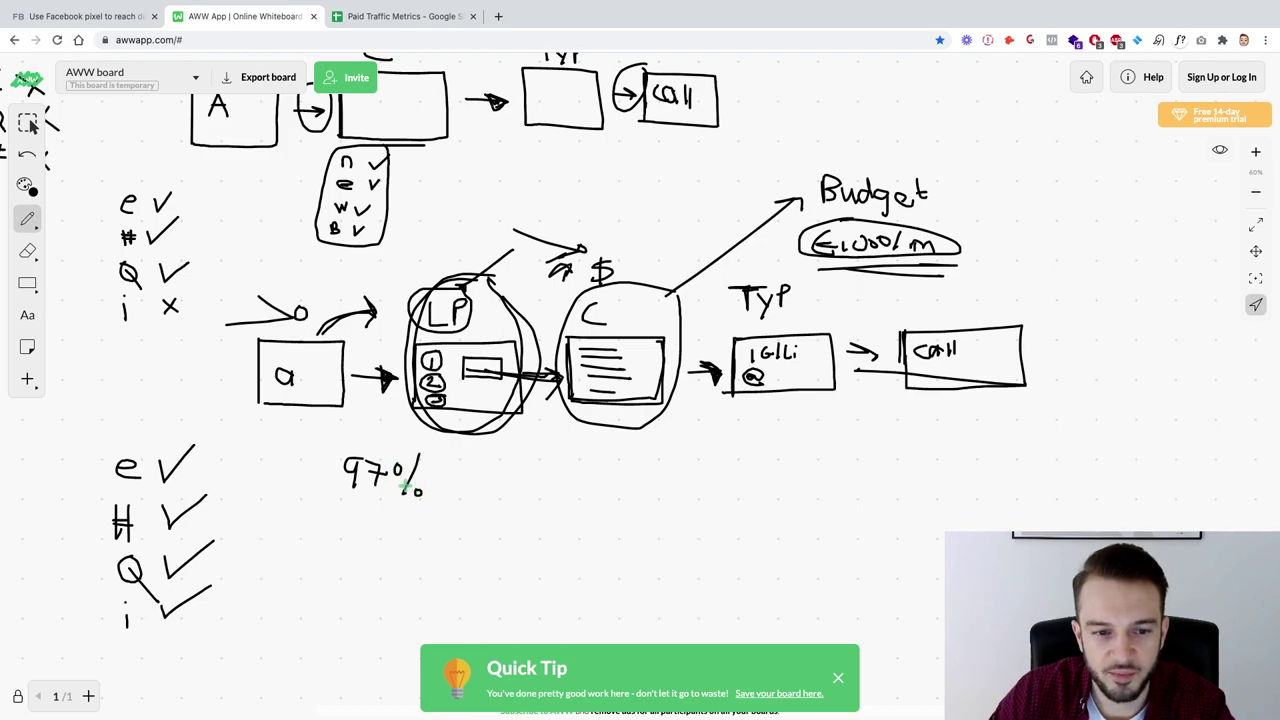
{"action": "mouse_move", "coordinate": [310, 335]}
{"action": "left_mouse_down"}
{"action": "mouse_move", "coordinate": [262, 342]}
{"action": "mouse_move", "coordinate": [330, 334]}
{"action": "left_mouse_up"}
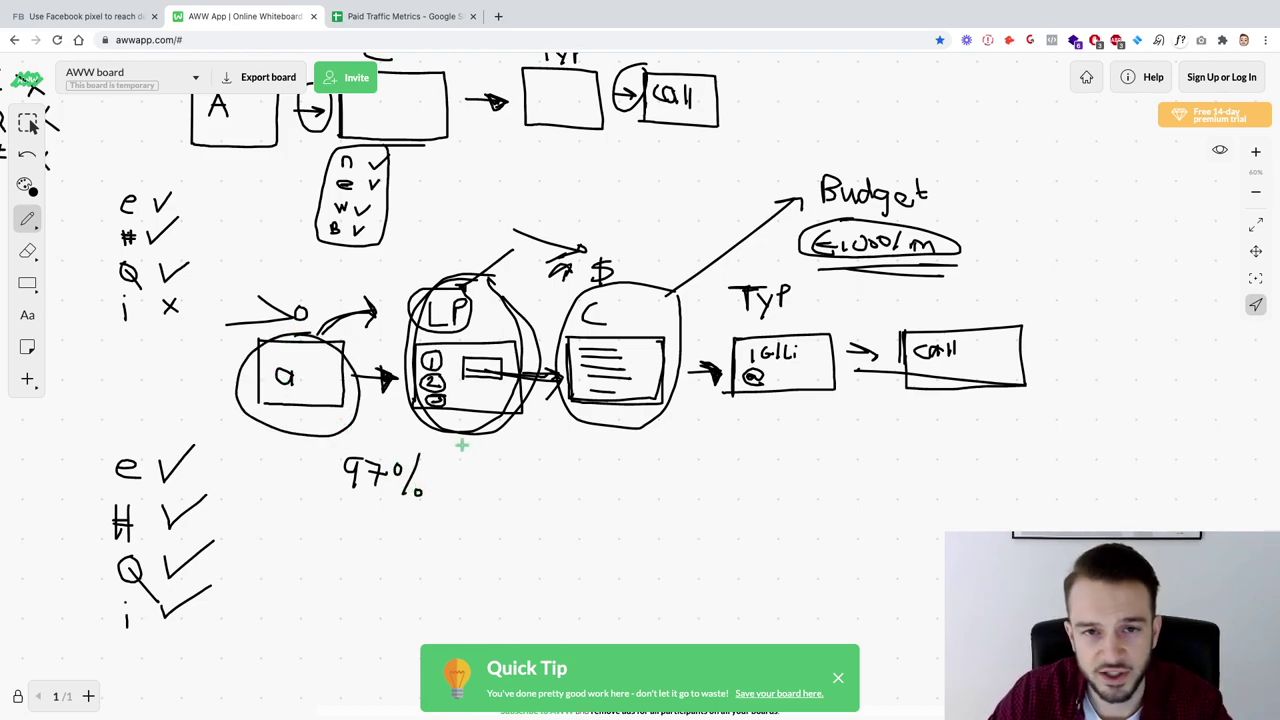
Step: Write 1% below the funnel beside the 97% note, and circle and underline the 1
{"action": "mouse_move", "coordinate": [517, 492]}
{"action": "left_mouse_down"}
{"action": "mouse_move", "coordinate": [517, 520]}
{"action": "mouse_move", "coordinate": [568, 519]}
{"action": "mouse_move", "coordinate": [538, 480]}
{"action": "mouse_move", "coordinate": [558, 484]}
{"action": "left_mouse_up"}
{"action": "mouse_move", "coordinate": [582, 462]}
{"action": "left_mouse_down"}
{"action": "mouse_move", "coordinate": [566, 515]}
{"action": "mouse_move", "coordinate": [578, 509]}
{"action": "left_mouse_up"}
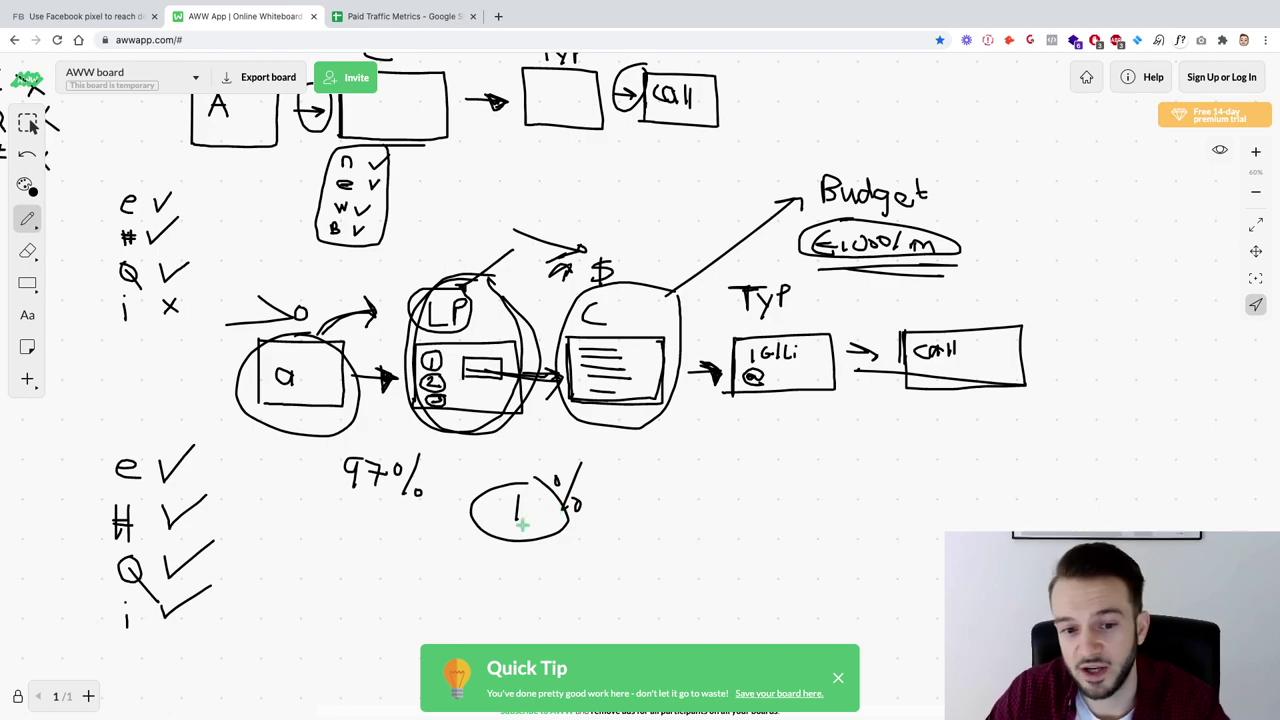
{"action": "left_click_drag", "start_coordinate": [490, 532], "coordinate": [536, 538]}
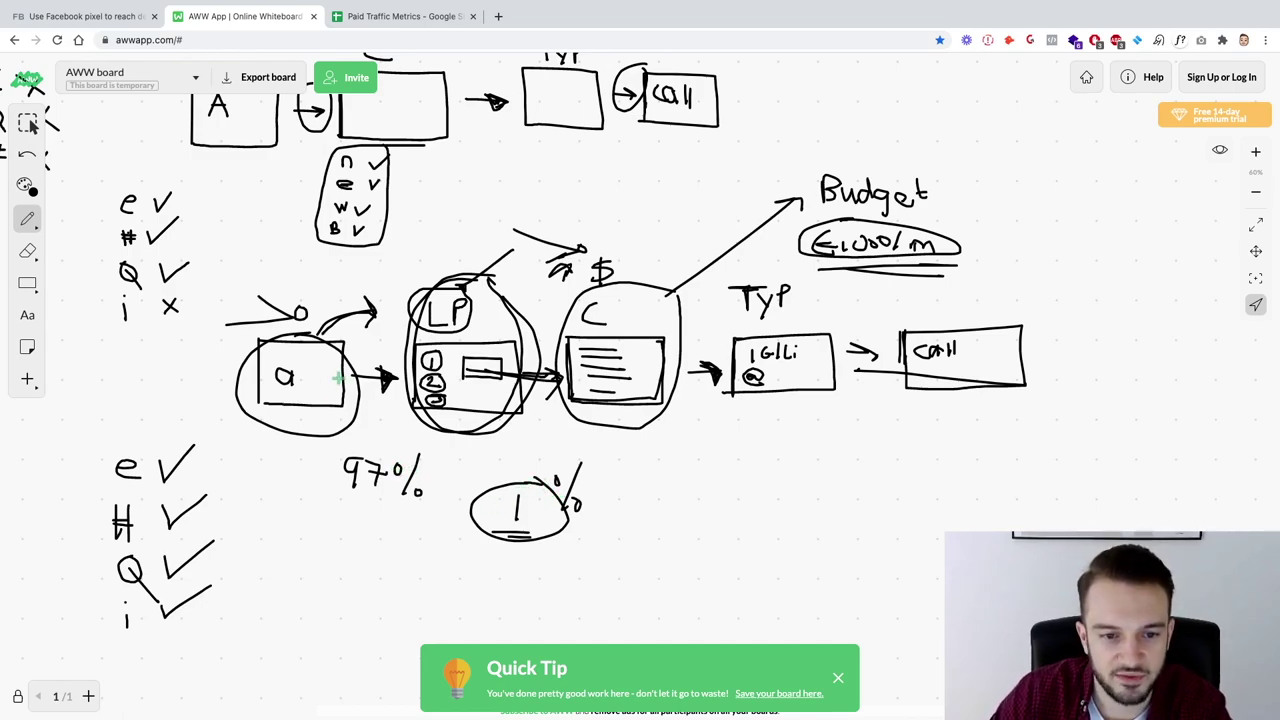
Step: After checking the Google Sheet, re-circle the LP page on the whiteboard, underline the eye sketch above the ad box, and write 50% above LP
{"action": "left_click", "coordinate": [375, 17]}
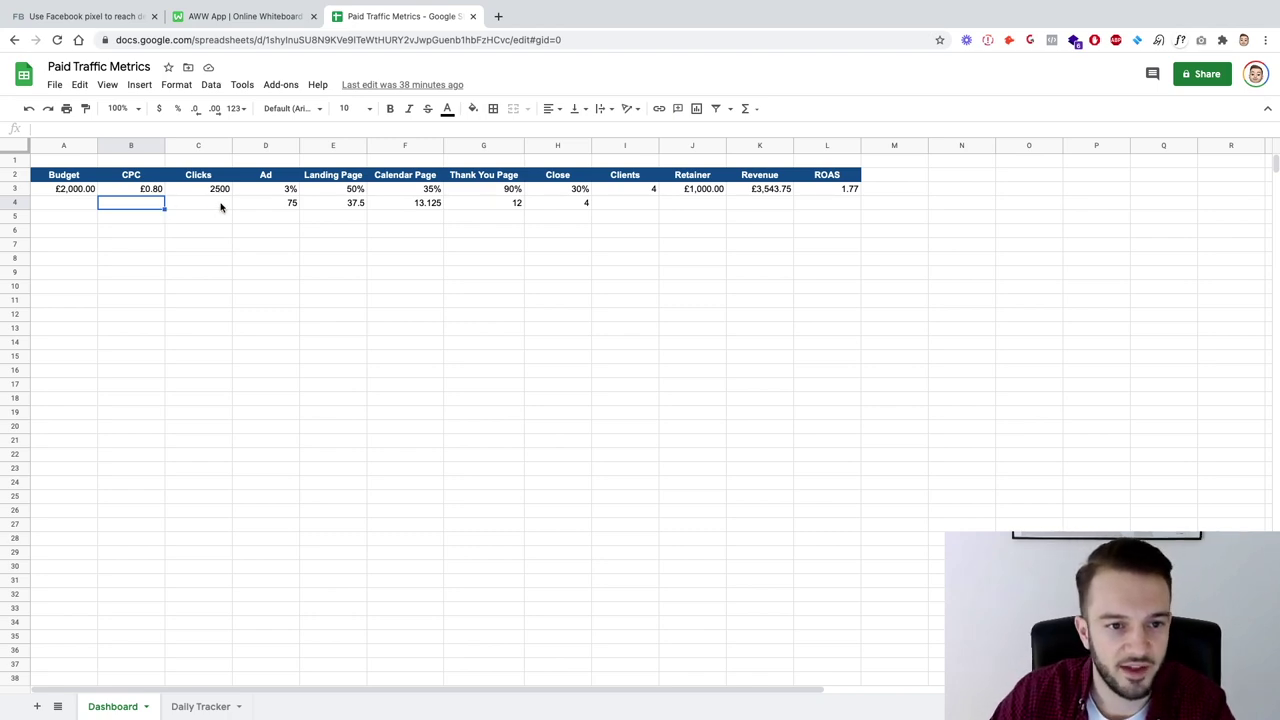
{"action": "left_click", "coordinate": [262, 22]}
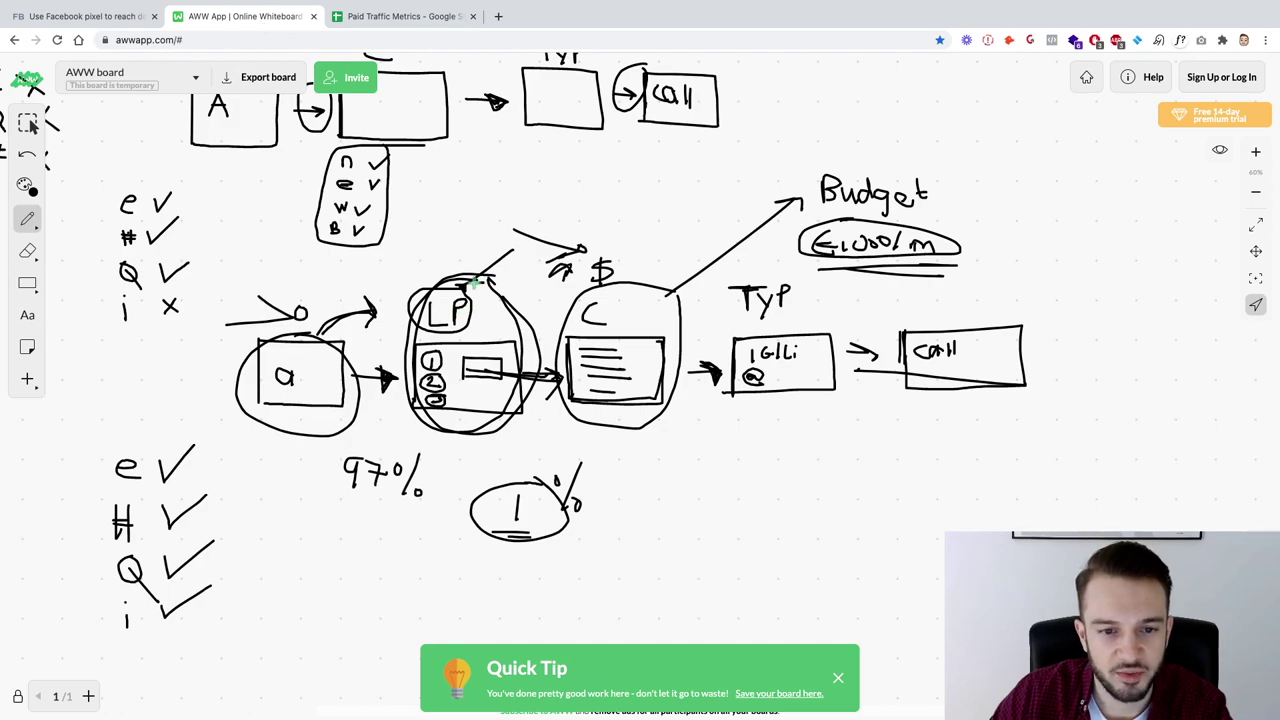
{"action": "mouse_move", "coordinate": [478, 283]}
{"action": "left_mouse_down"}
{"action": "mouse_move", "coordinate": [412, 420]}
{"action": "mouse_move", "coordinate": [525, 360]}
{"action": "mouse_move", "coordinate": [490, 285]}
{"action": "left_mouse_up"}
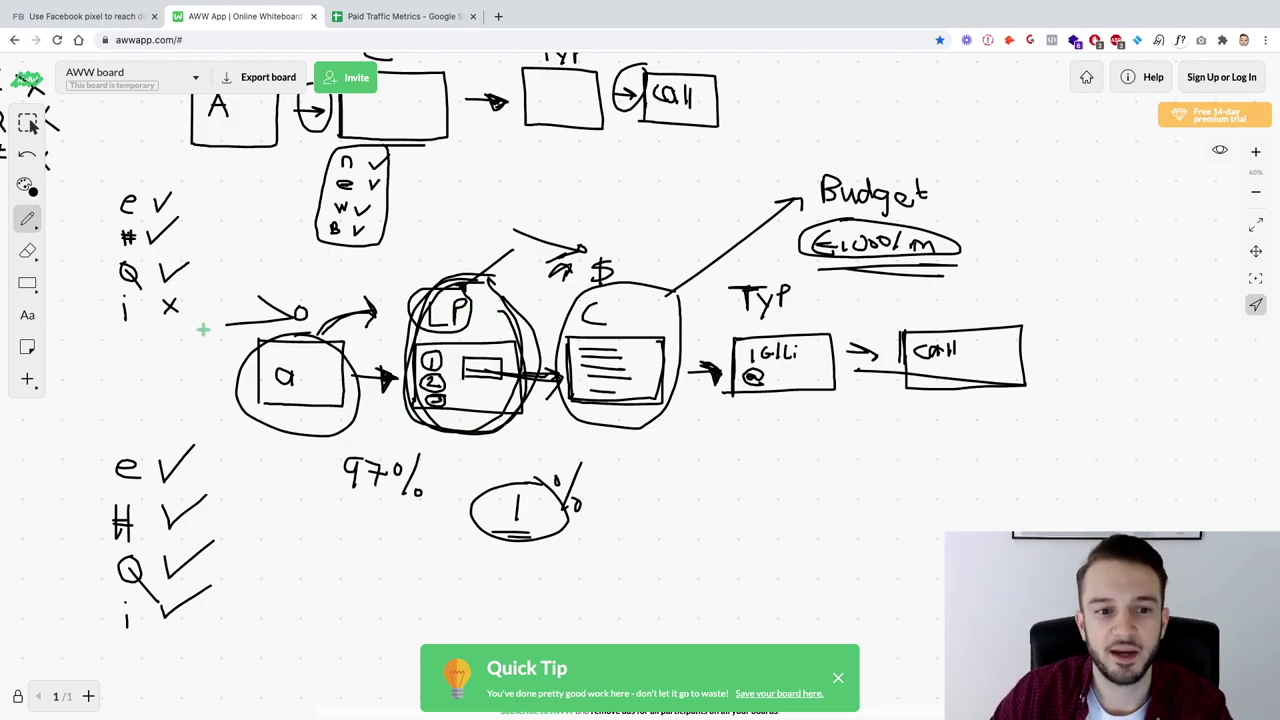
{"action": "left_click_drag", "start_coordinate": [203, 329], "coordinate": [368, 333]}
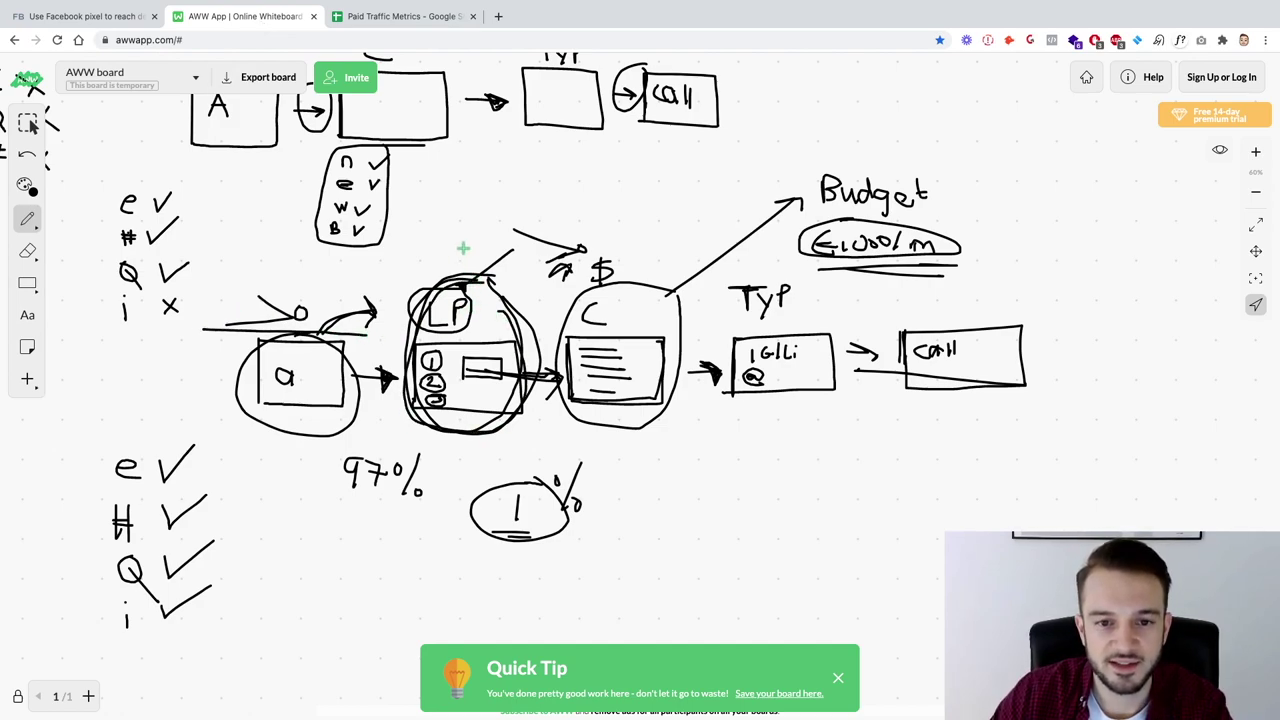
{"action": "left_click_drag", "start_coordinate": [460, 208], "coordinate": [505, 214]}
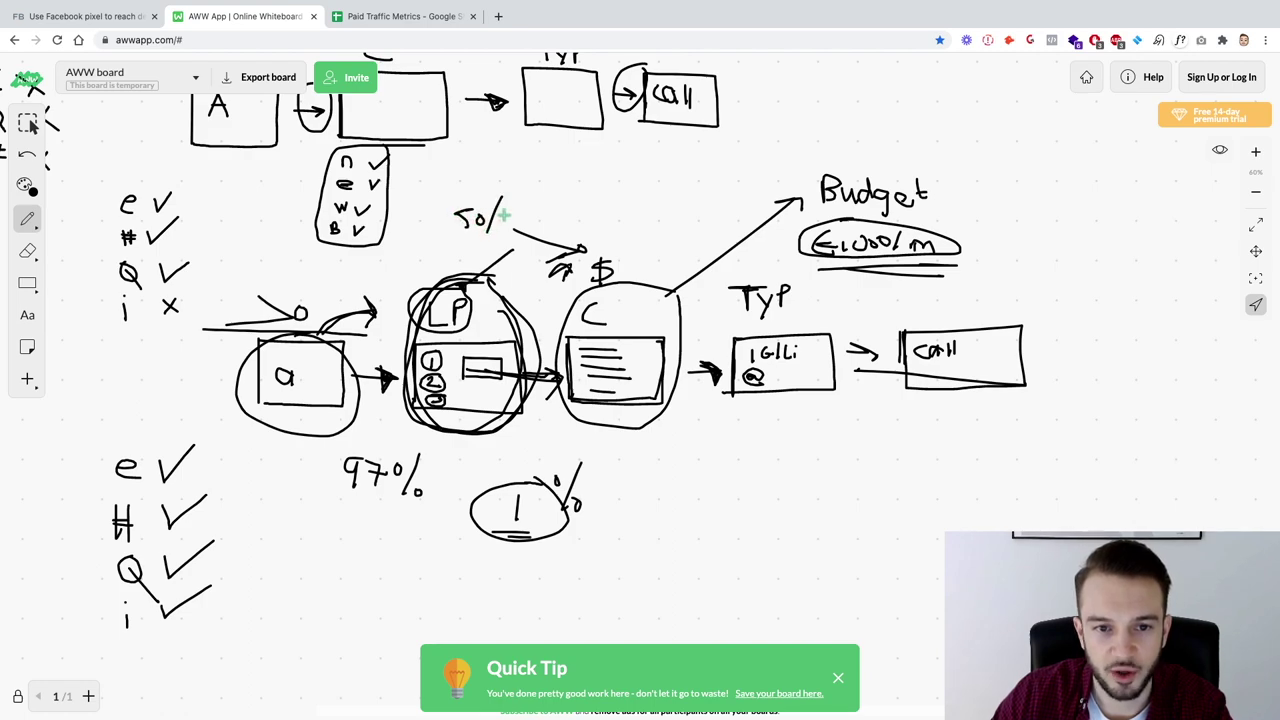
{"action": "left_click", "coordinate": [503, 213]}
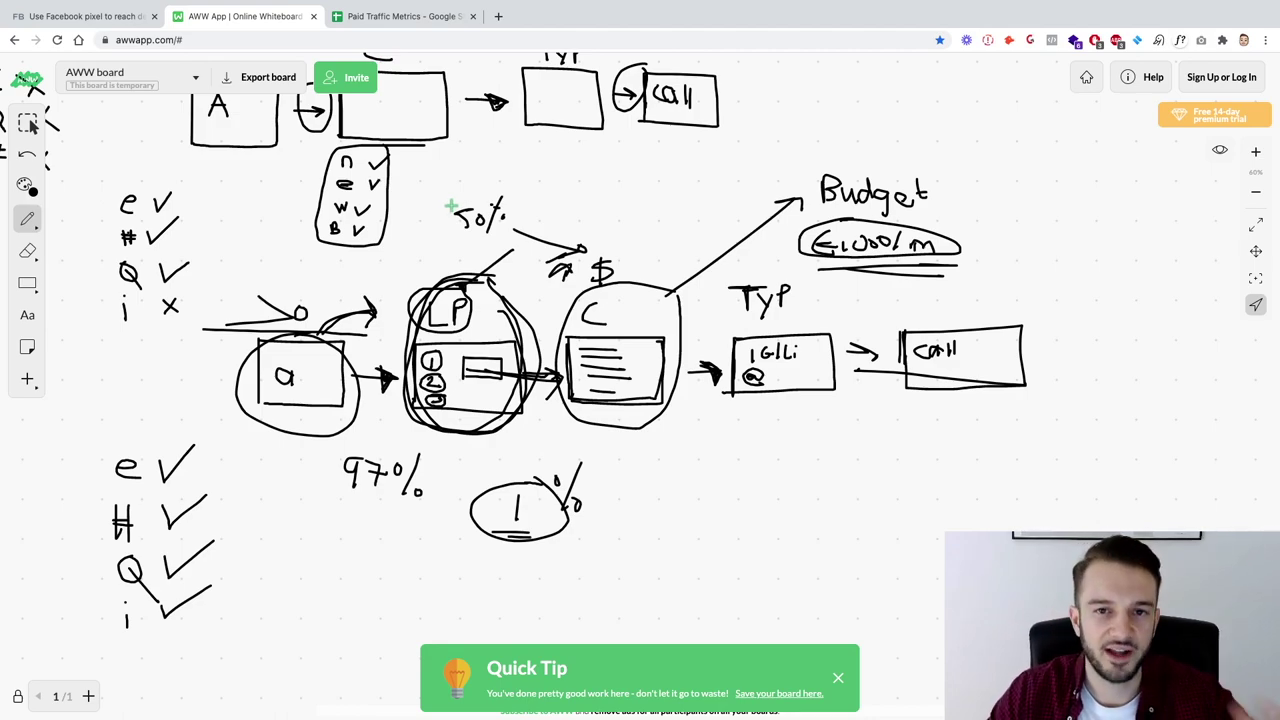
Step: Check the Calendar Page rate in the Google Sheet and draw a long arrow beneath the whole funnel on the AWW whiteboard
{"action": "left_click", "coordinate": [407, 20]}
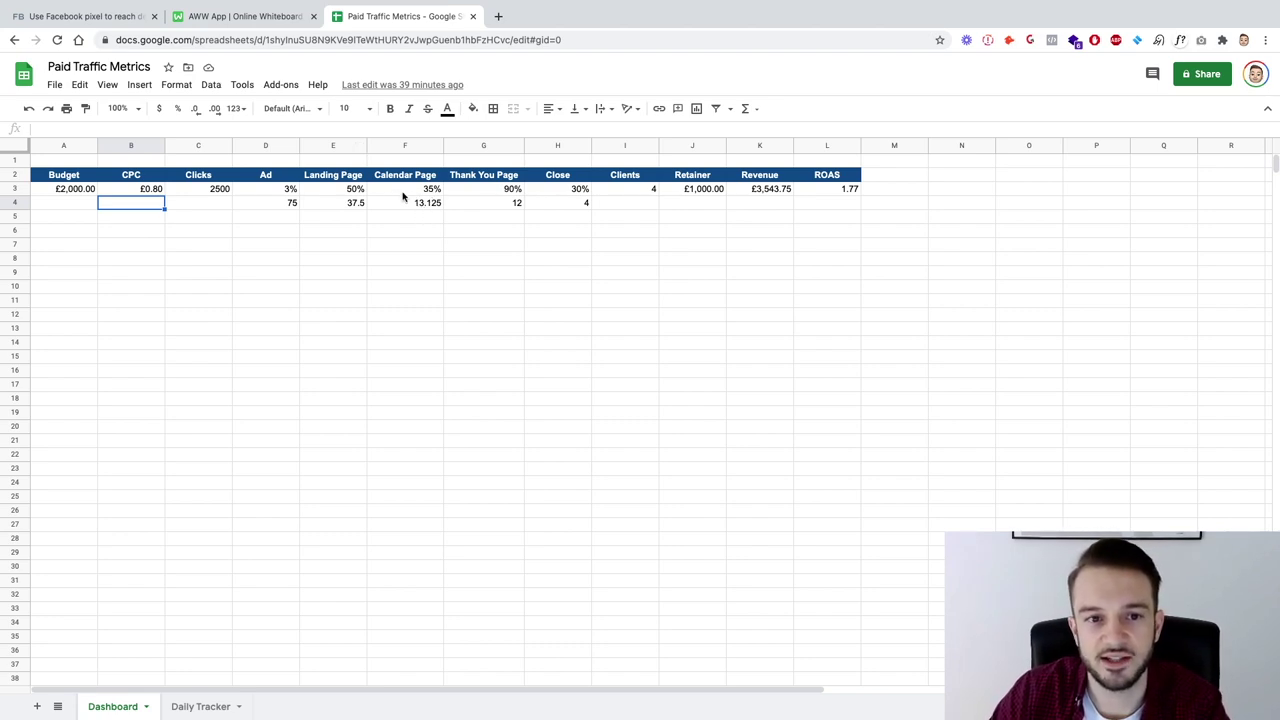
{"action": "left_click", "coordinate": [260, 16]}
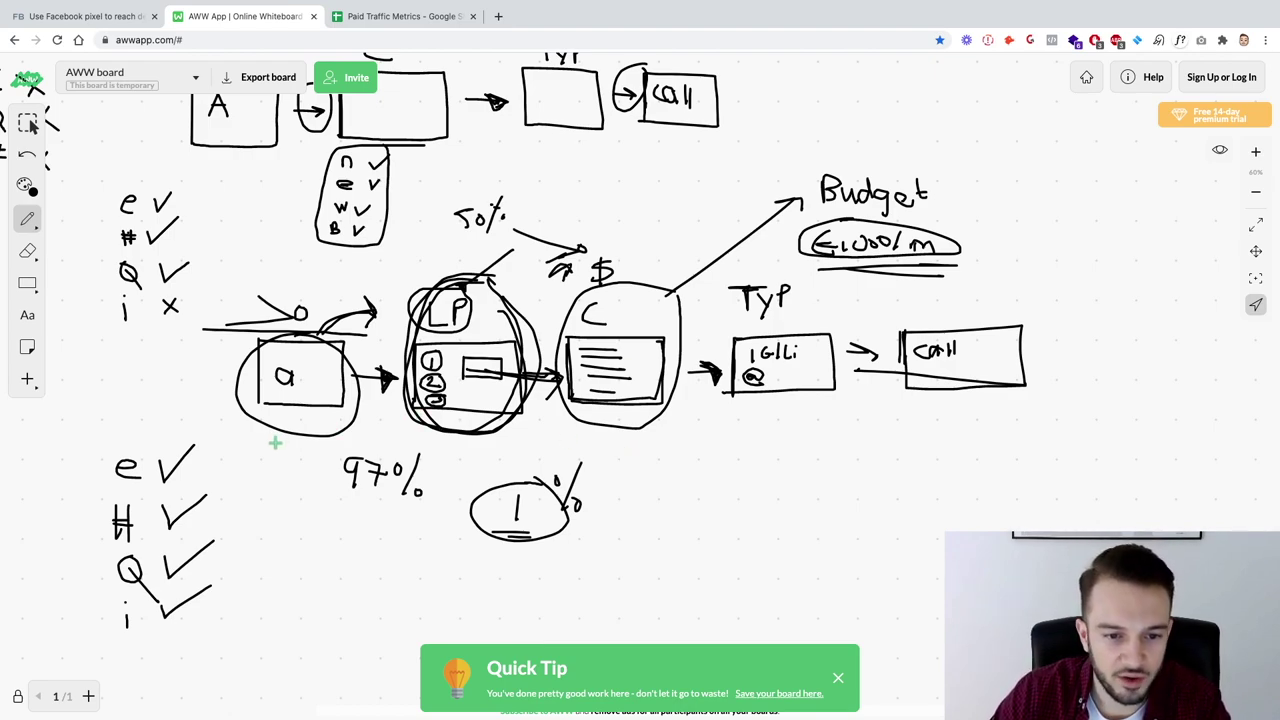
{"action": "left_click_drag", "start_coordinate": [229, 446], "coordinate": [788, 466]}
{"action": "left_click_drag", "start_coordinate": [906, 470], "coordinate": [893, 457]}
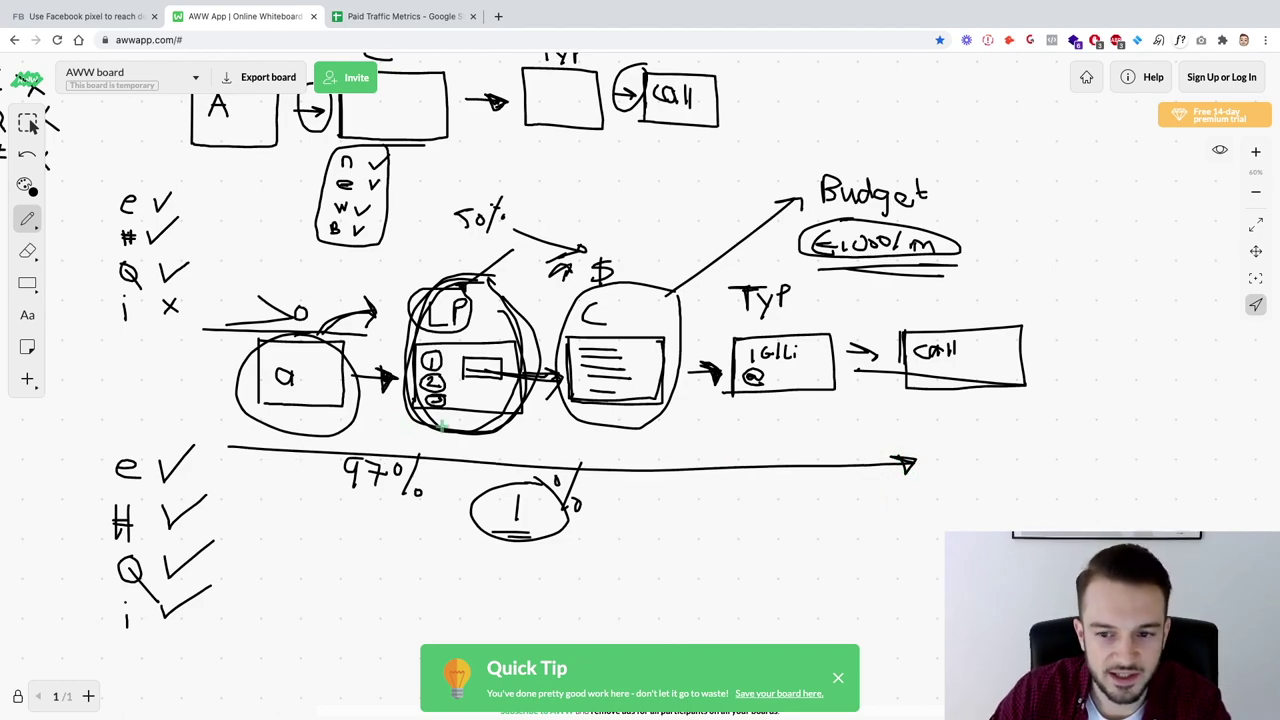
Step: Examine the Calendar Page and Thank You Page conversion rates in the Paid Traffic Metrics Google Sheet
{"action": "left_click", "coordinate": [412, 17]}
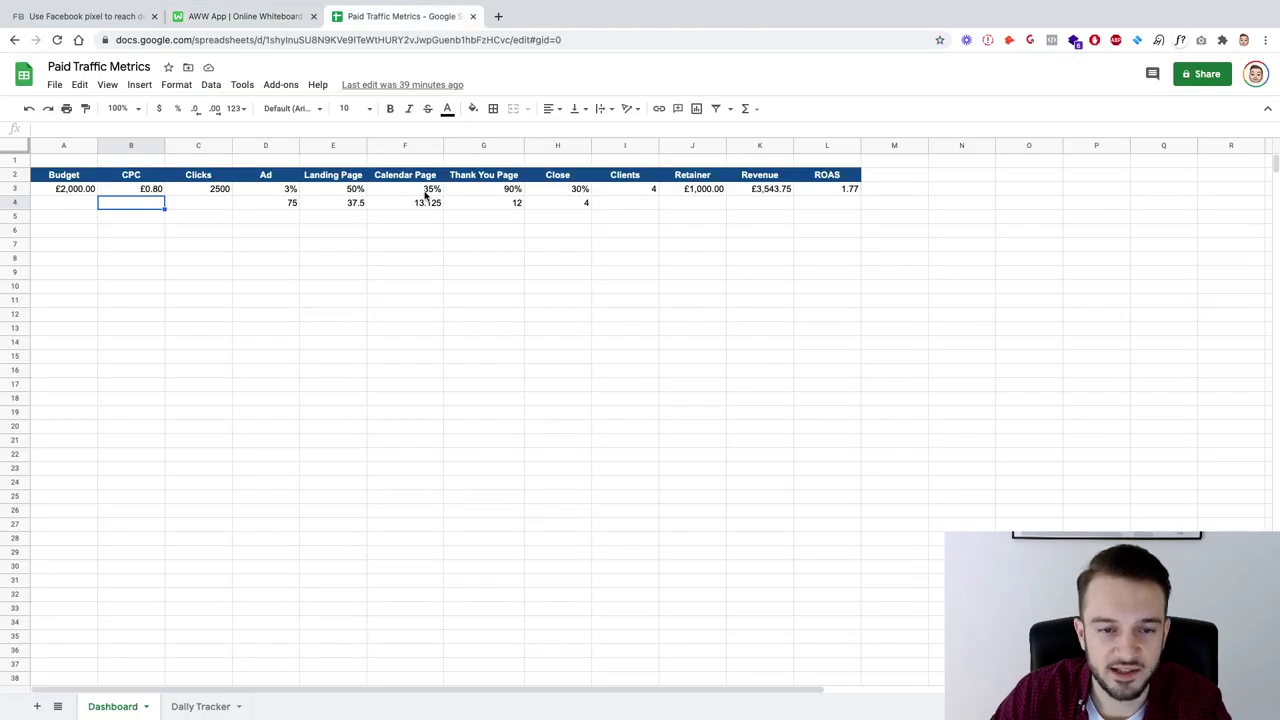
{"action": "left_click", "coordinate": [507, 190]}
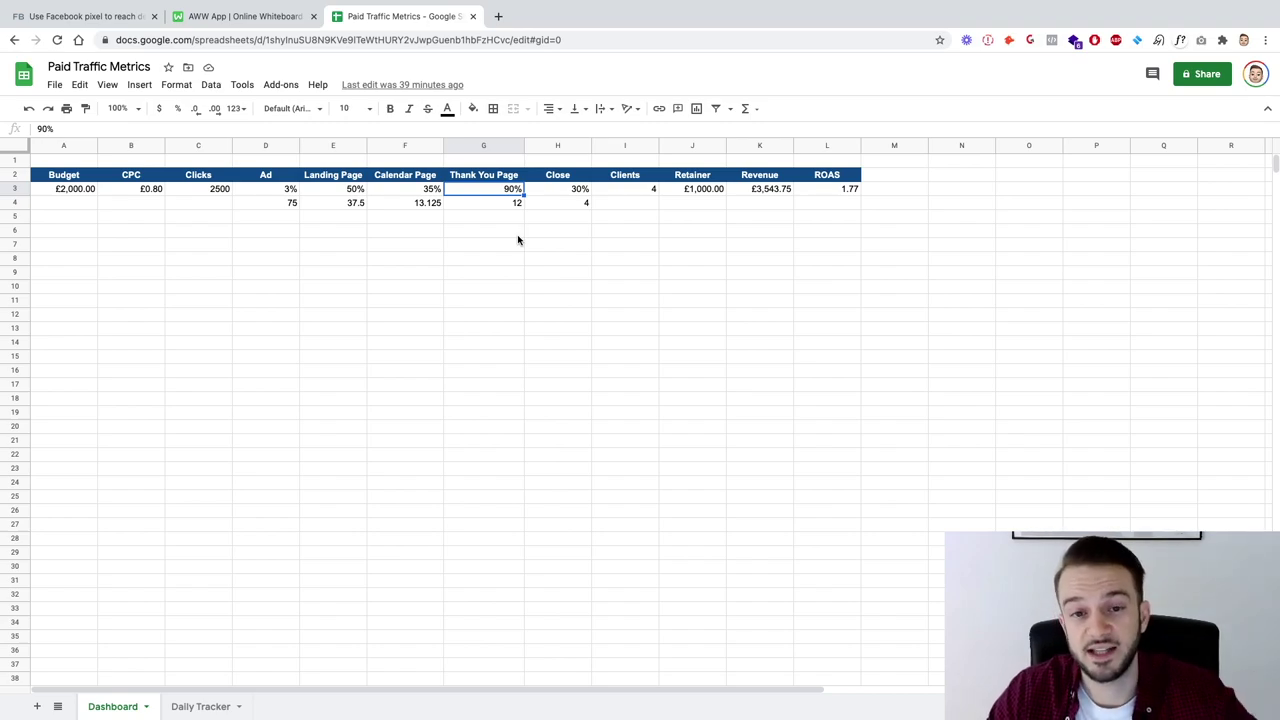
Step: On the AWW whiteboard, circle the call box and write an underlined 10% below the TYP box, and return to the Google Sheet
{"action": "left_click", "coordinate": [263, 20]}
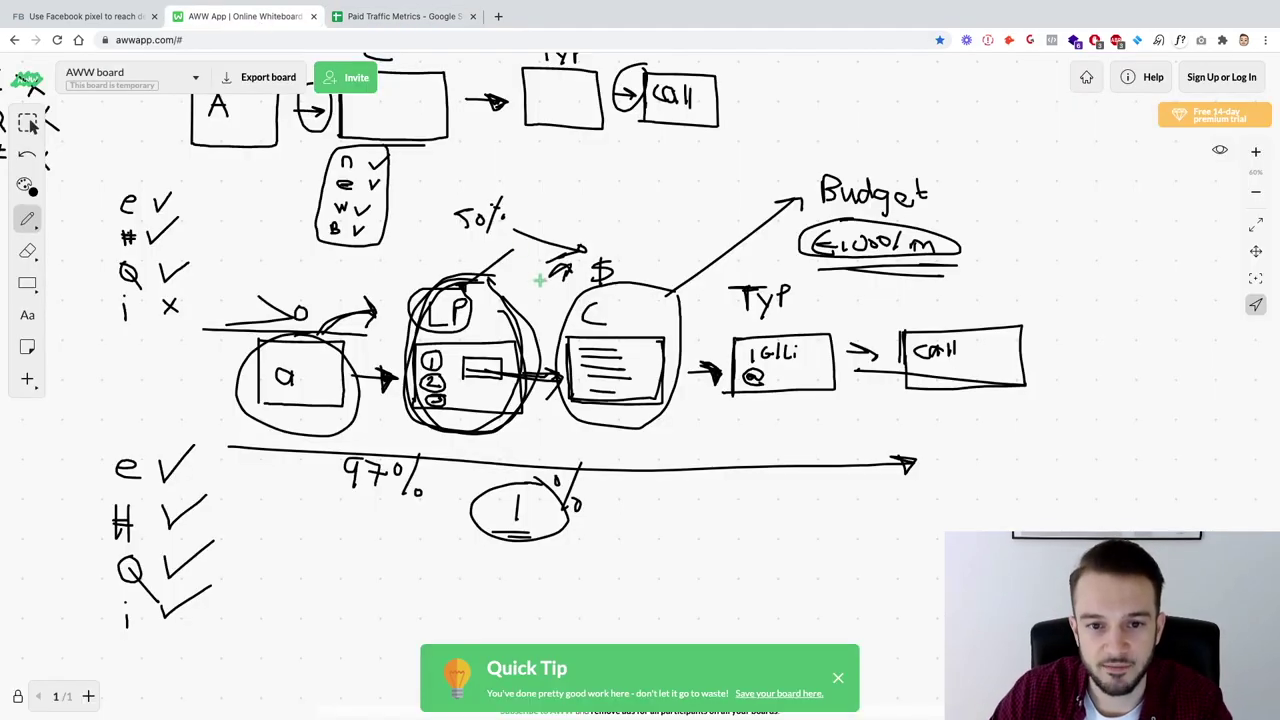
{"action": "scroll", "coordinate": [539, 281], "scroll_direction": "up", "scroll_amount": 1}
{"action": "mouse_move", "coordinate": [1018, 305]}
{"action": "left_mouse_down"}
{"action": "mouse_move", "coordinate": [910, 314]}
{"action": "mouse_move", "coordinate": [1042, 354]}
{"action": "mouse_move", "coordinate": [1012, 301]}
{"action": "left_mouse_up"}
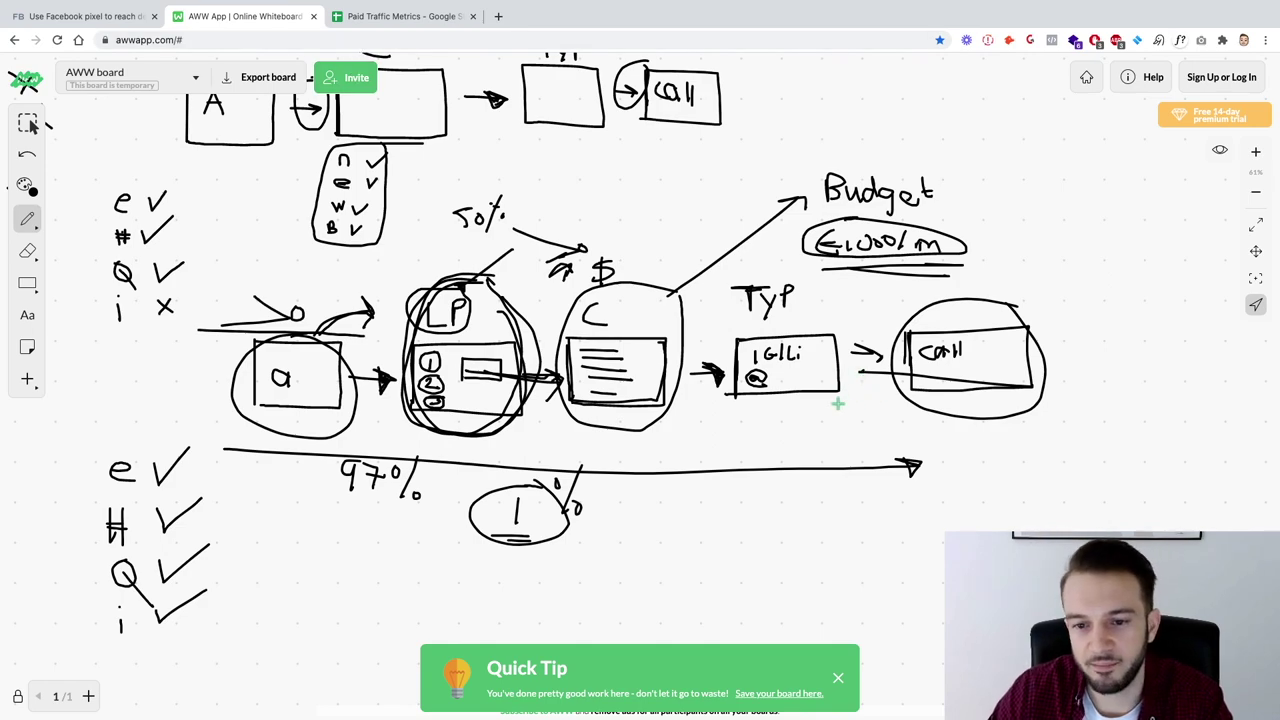
{"action": "mouse_move", "coordinate": [810, 410]}
{"action": "left_mouse_down"}
{"action": "mouse_move", "coordinate": [812, 430]}
{"action": "mouse_move", "coordinate": [834, 410]}
{"action": "mouse_move", "coordinate": [852, 430]}
{"action": "mouse_move", "coordinate": [828, 422]}
{"action": "left_mouse_up"}
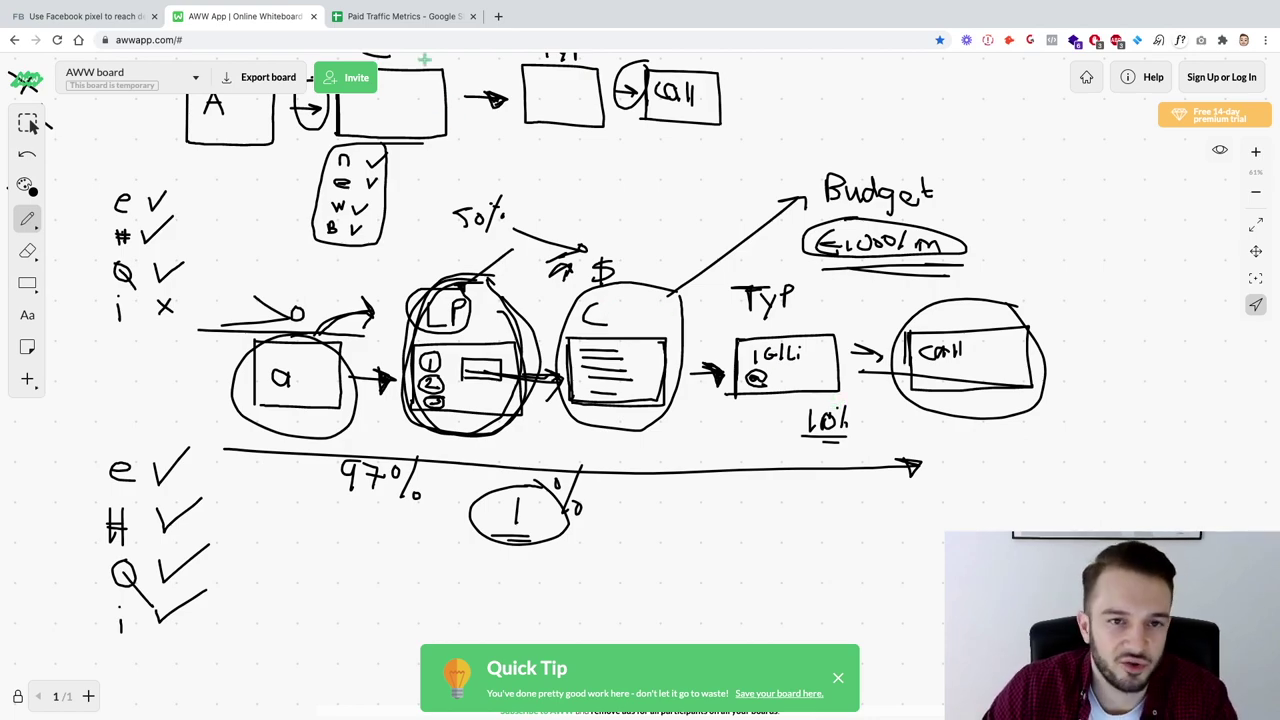
{"action": "left_click", "coordinate": [425, 22]}
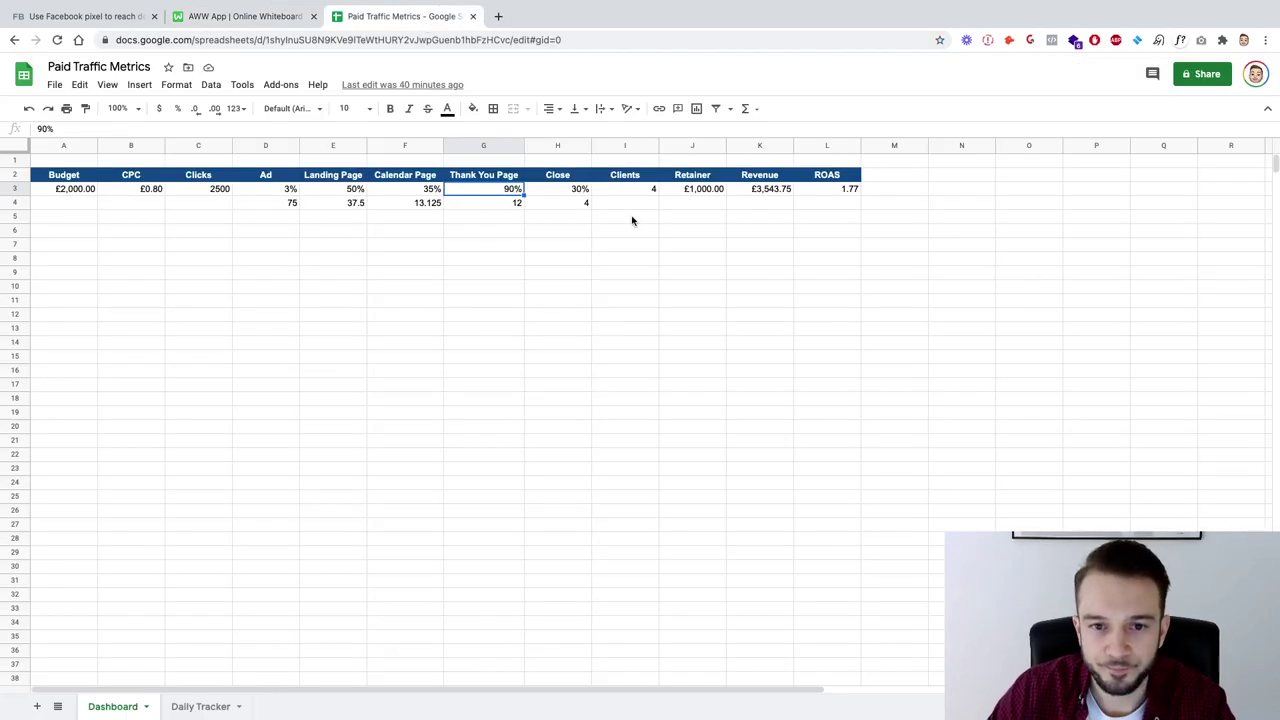
Step: Examine the Close rate, the Clients column and the Budget cell on the Dashboard sheet
{"action": "left_click", "coordinate": [578, 192]}
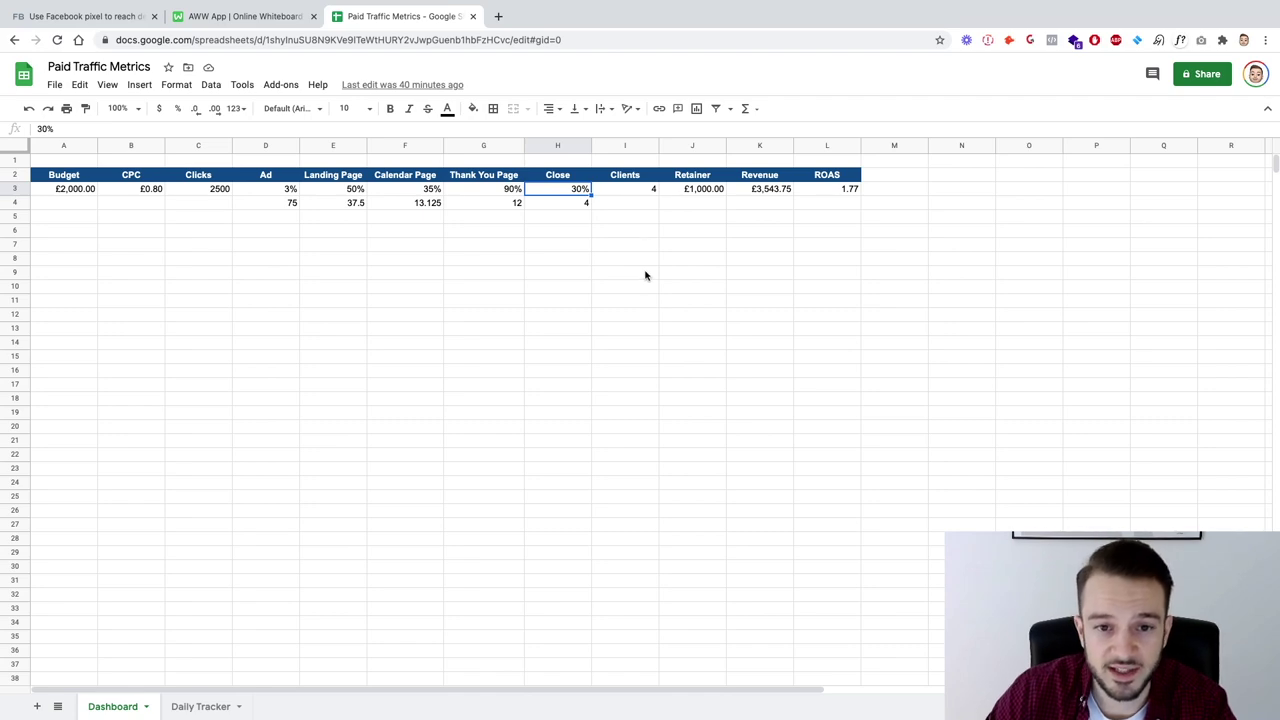
{"action": "left_click", "coordinate": [627, 207]}
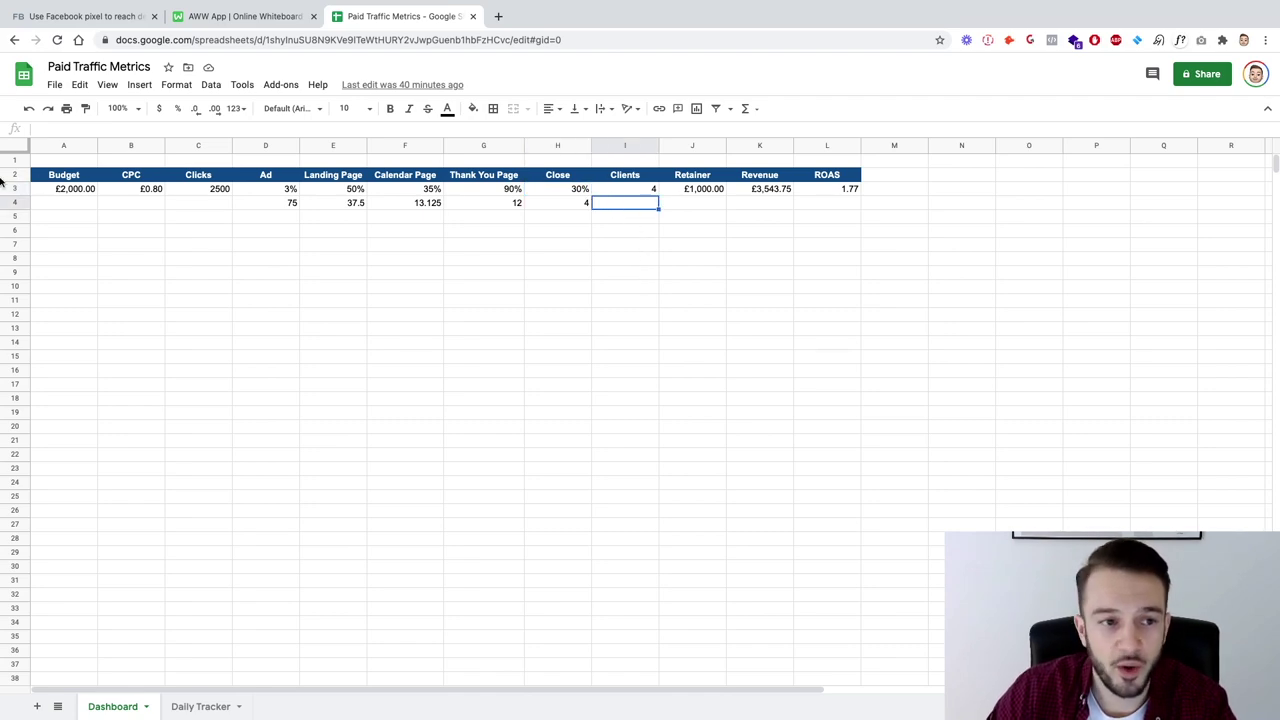
{"action": "left_click", "coordinate": [67, 192]}
{"action": "left_click", "coordinate": [91, 207]}
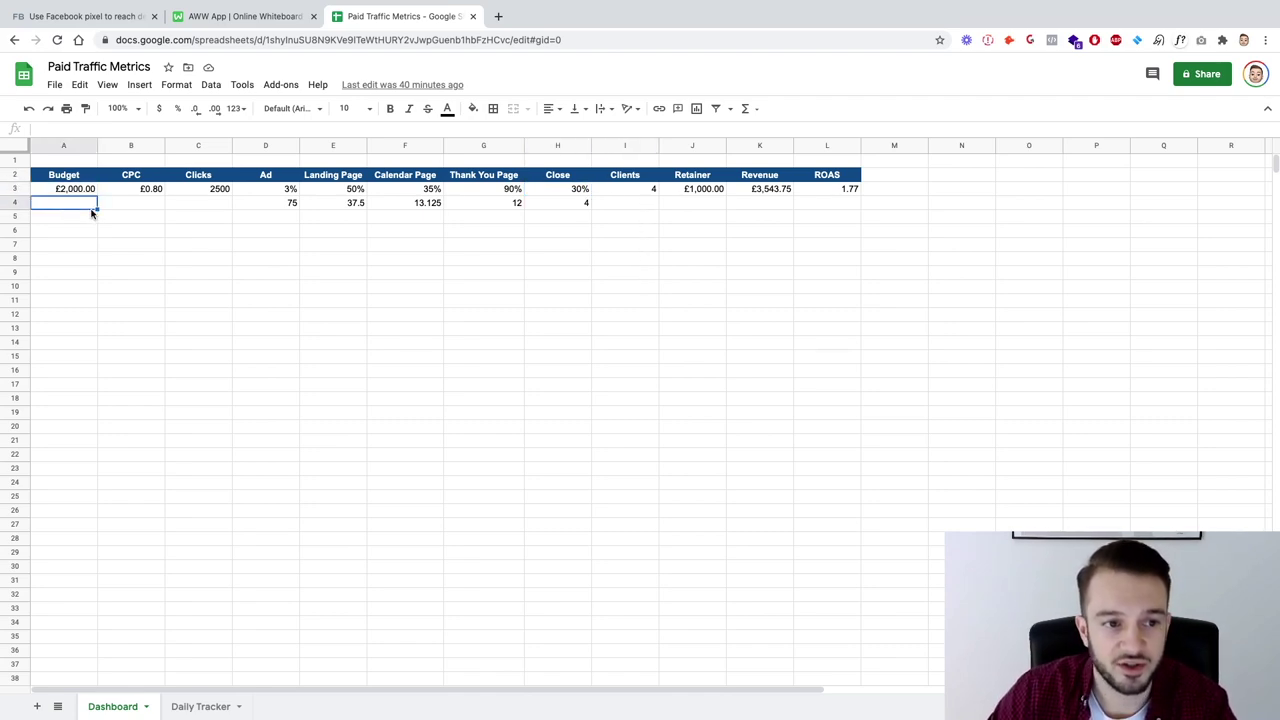
Step: Show one more decimal place for the result in H4 beneath the Close rate, and return it to whole numbers
{"action": "left_click", "coordinate": [567, 207]}
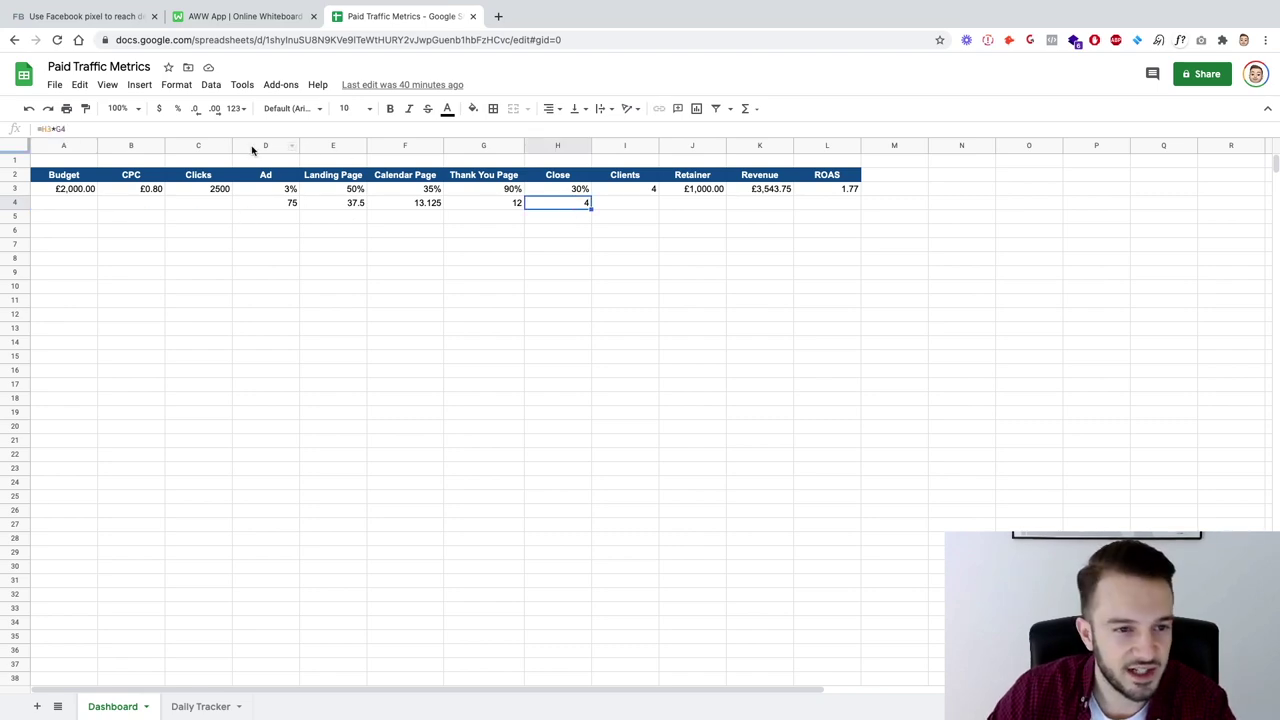
{"action": "left_click", "coordinate": [215, 109]}
{"action": "left_click", "coordinate": [197, 112]}
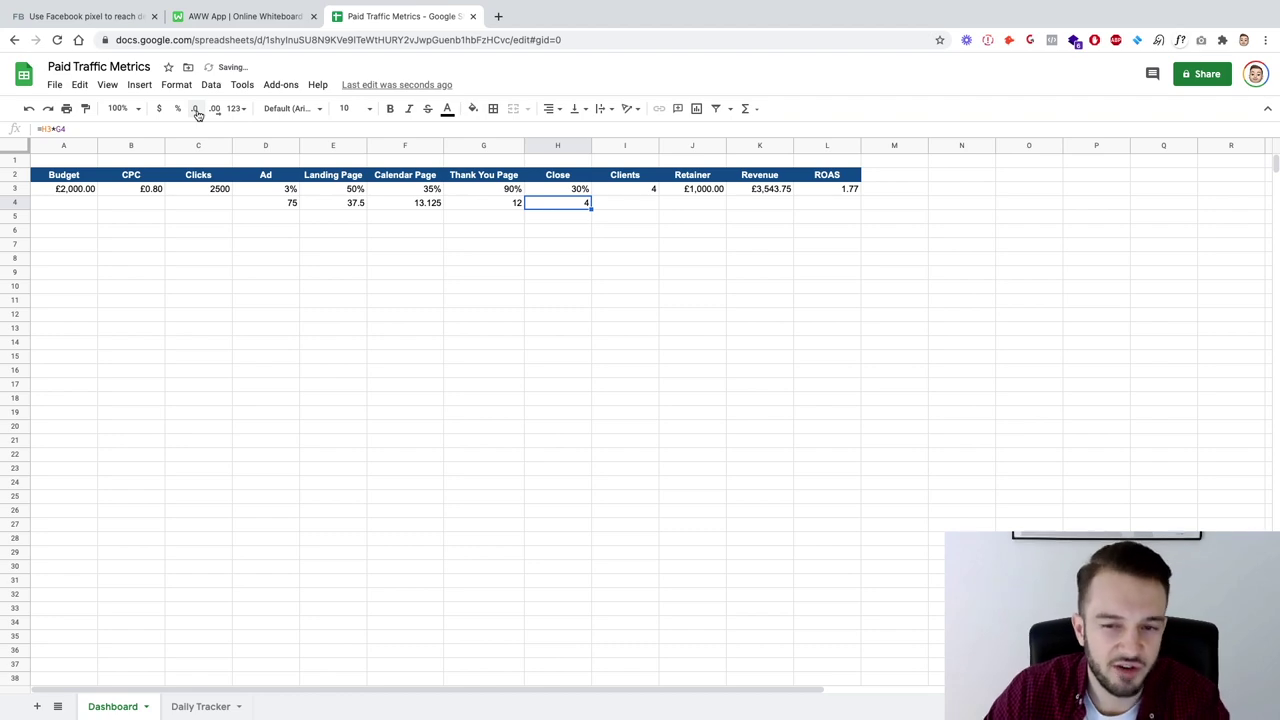
{"action": "left_click", "coordinate": [320, 277]}
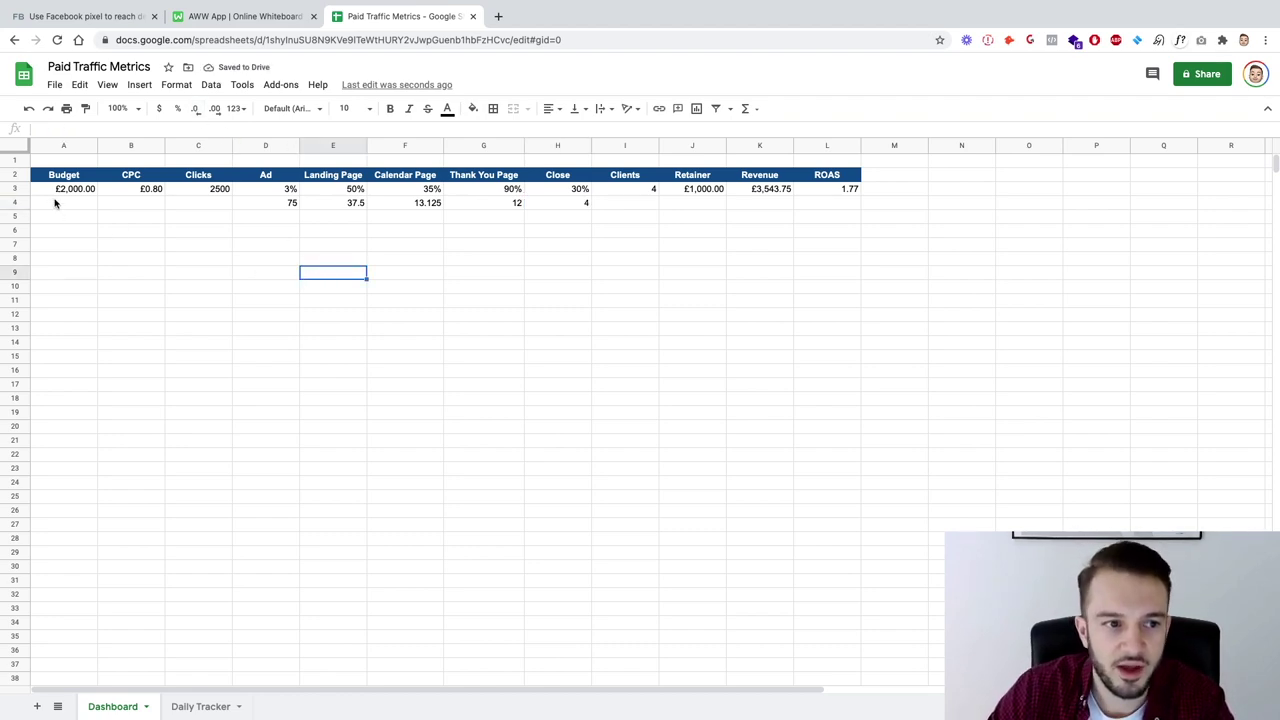
Step: Examine the Budget, Retainer, Revenue and ROAS cells in row 3
{"action": "left_click", "coordinate": [58, 190]}
{"action": "left_click", "coordinate": [482, 284]}
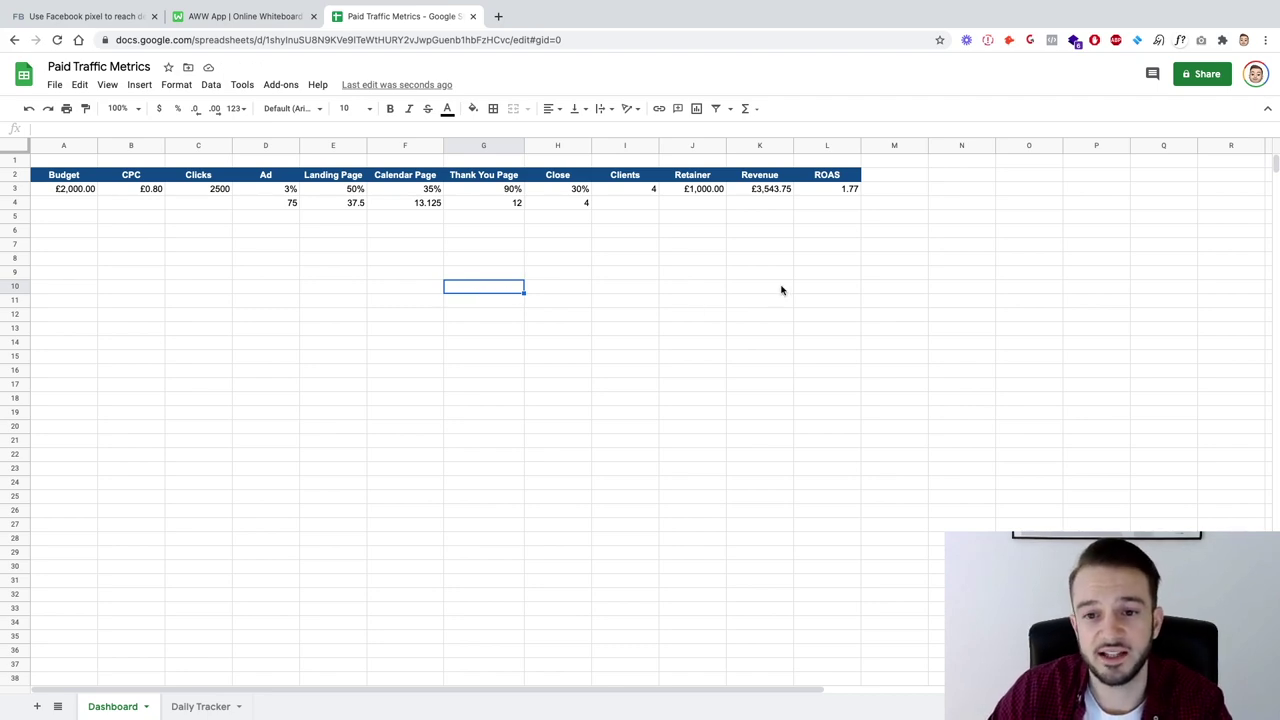
{"action": "left_click", "coordinate": [696, 191]}
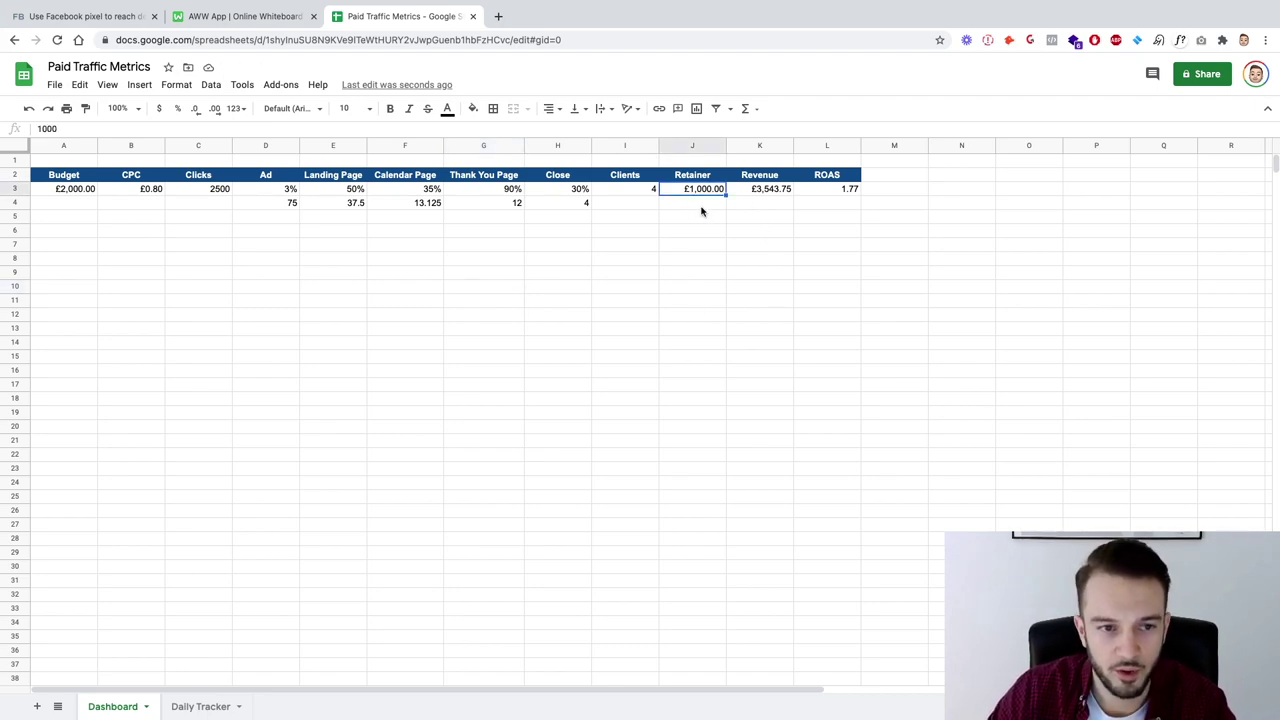
{"action": "left_click", "coordinate": [746, 192]}
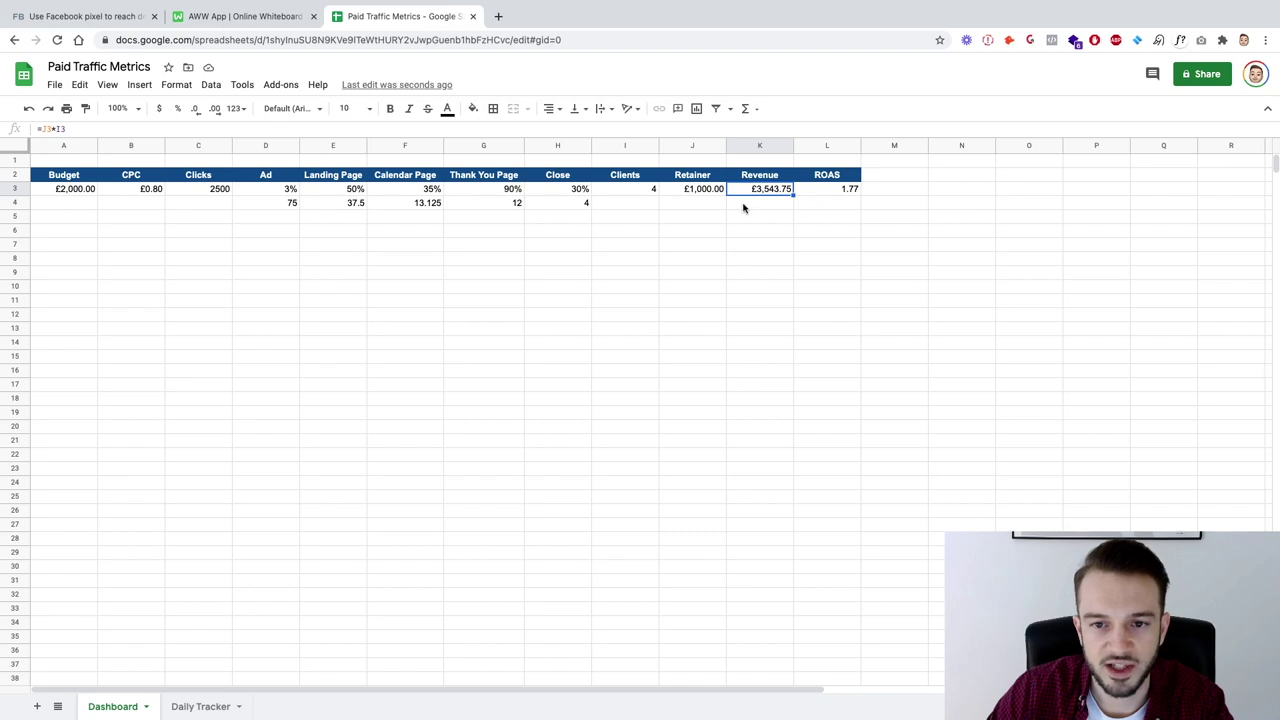
{"action": "left_click", "coordinate": [743, 206]}
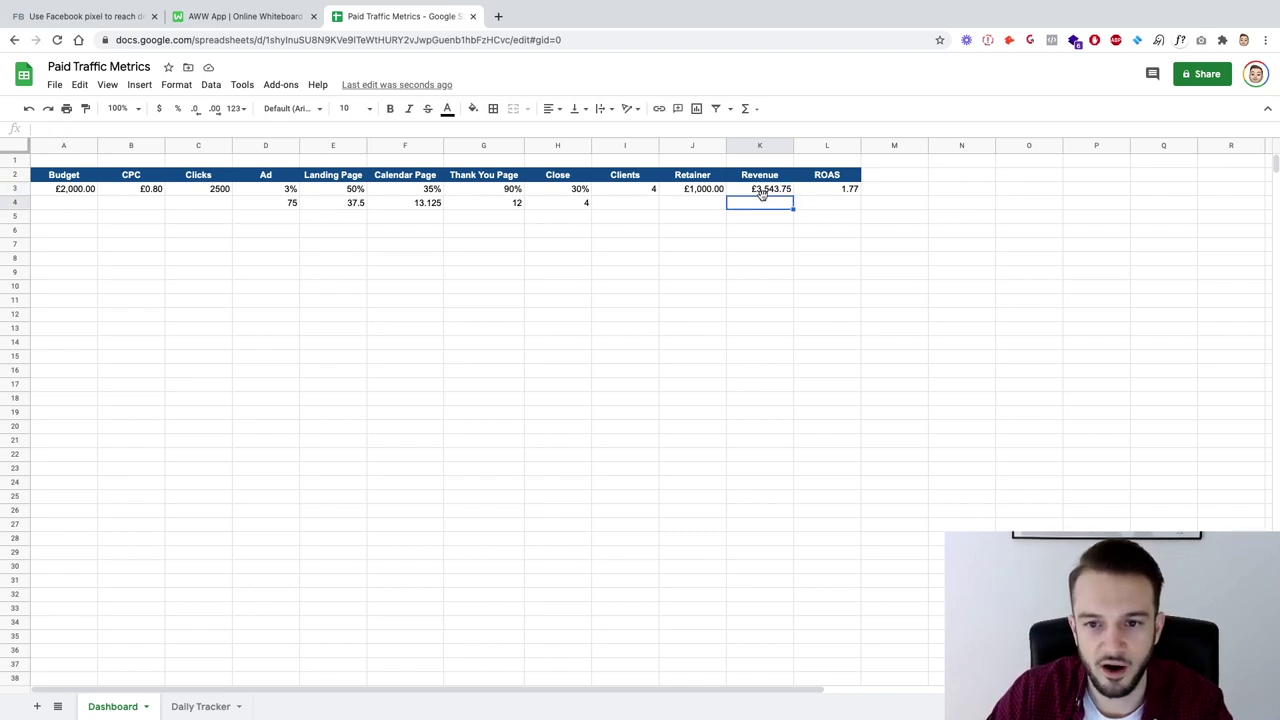
{"action": "left_click", "coordinate": [757, 195]}
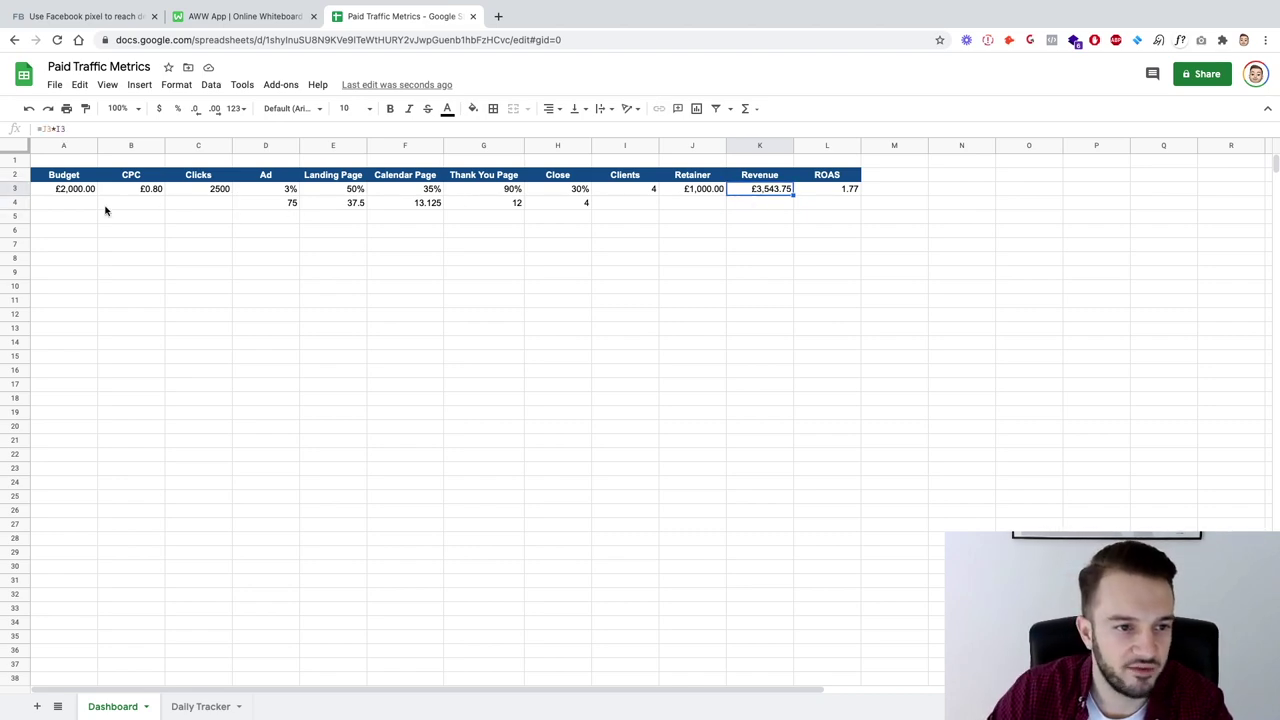
{"action": "left_click", "coordinate": [845, 193]}
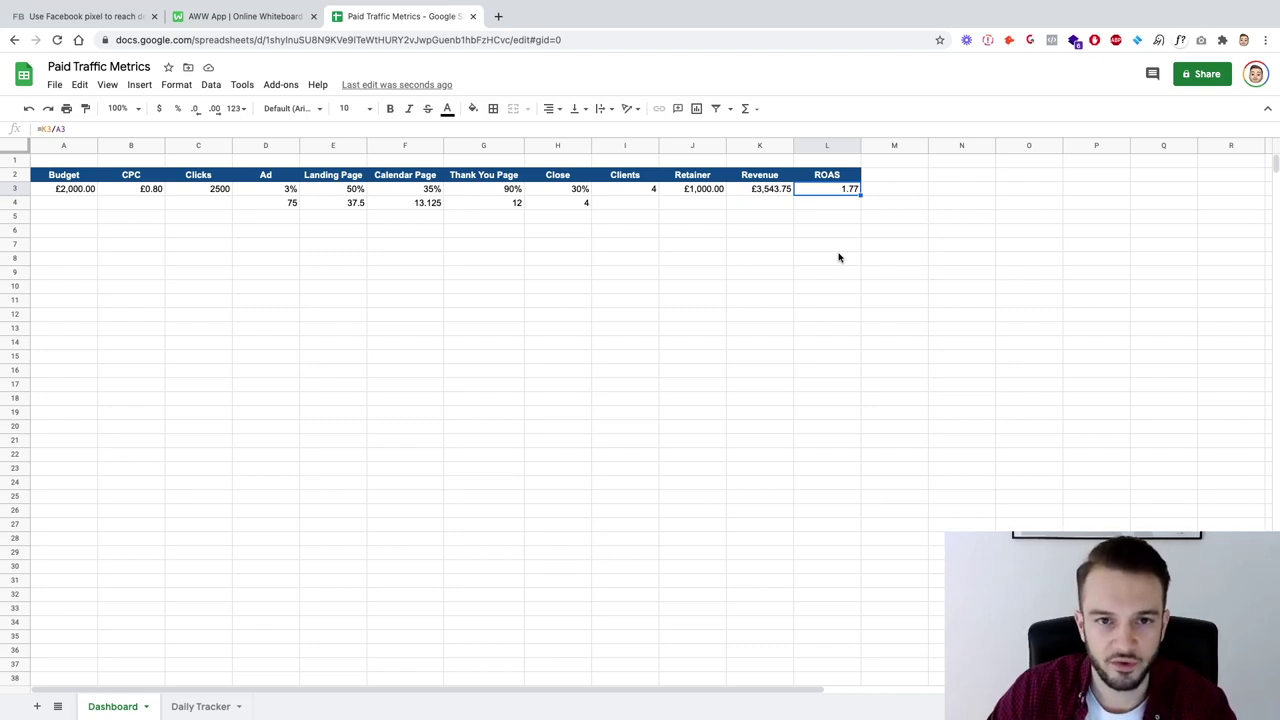
Step: Add an LTV header in M2 beside ROAS, with the same dark blue fill and bold white text as the other headers
{"action": "left_click", "coordinate": [879, 175]}
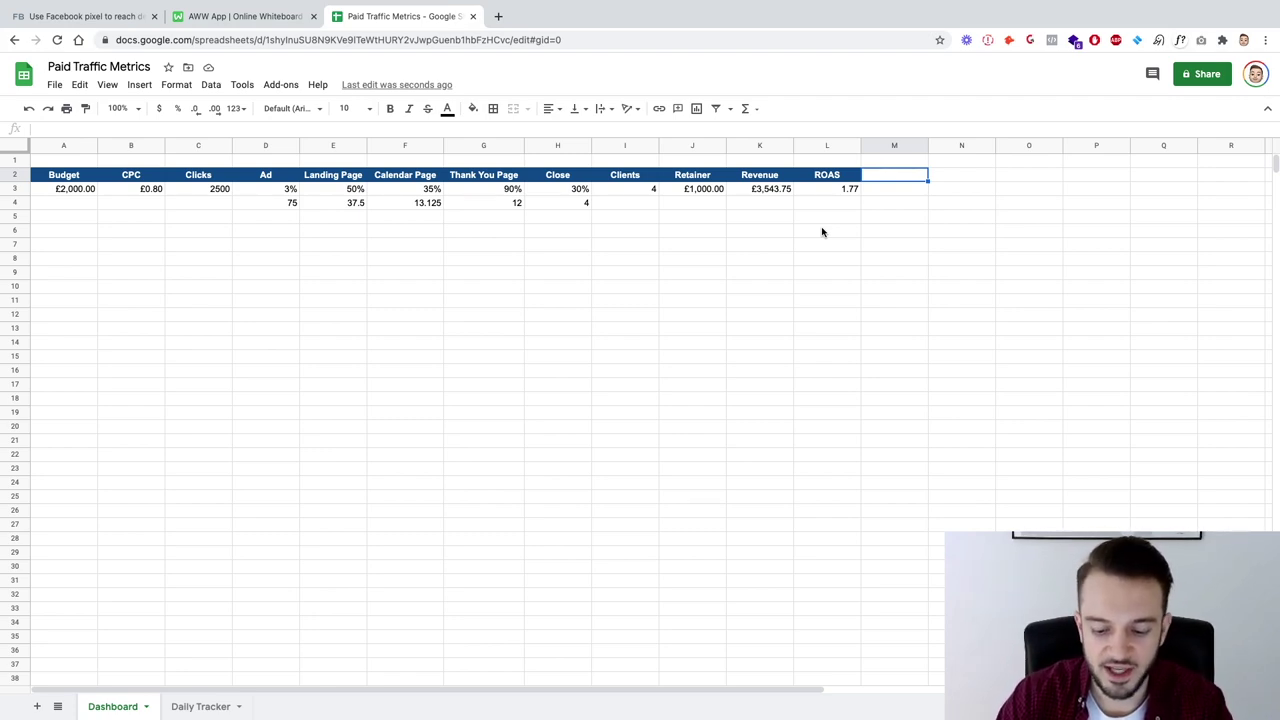
{"action": "type", "text": "LTV"}
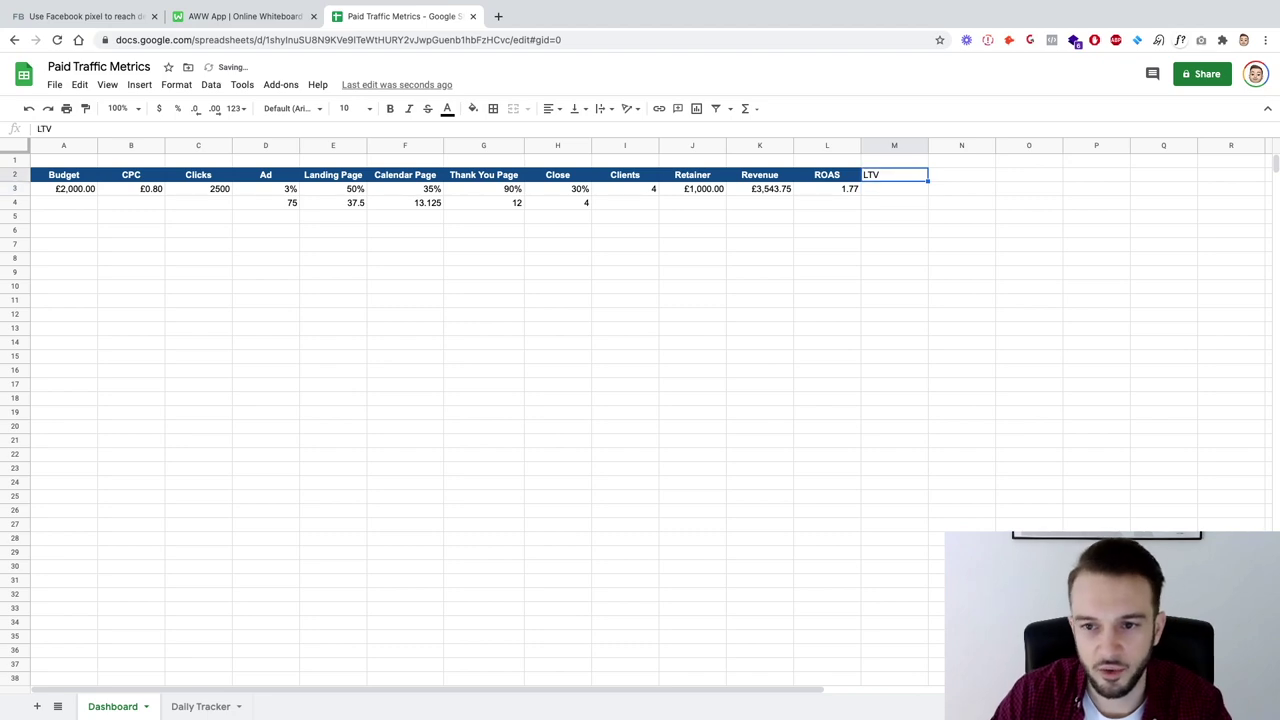
{"action": "key", "text": "Tab"}
{"action": "key", "text": "Left"}
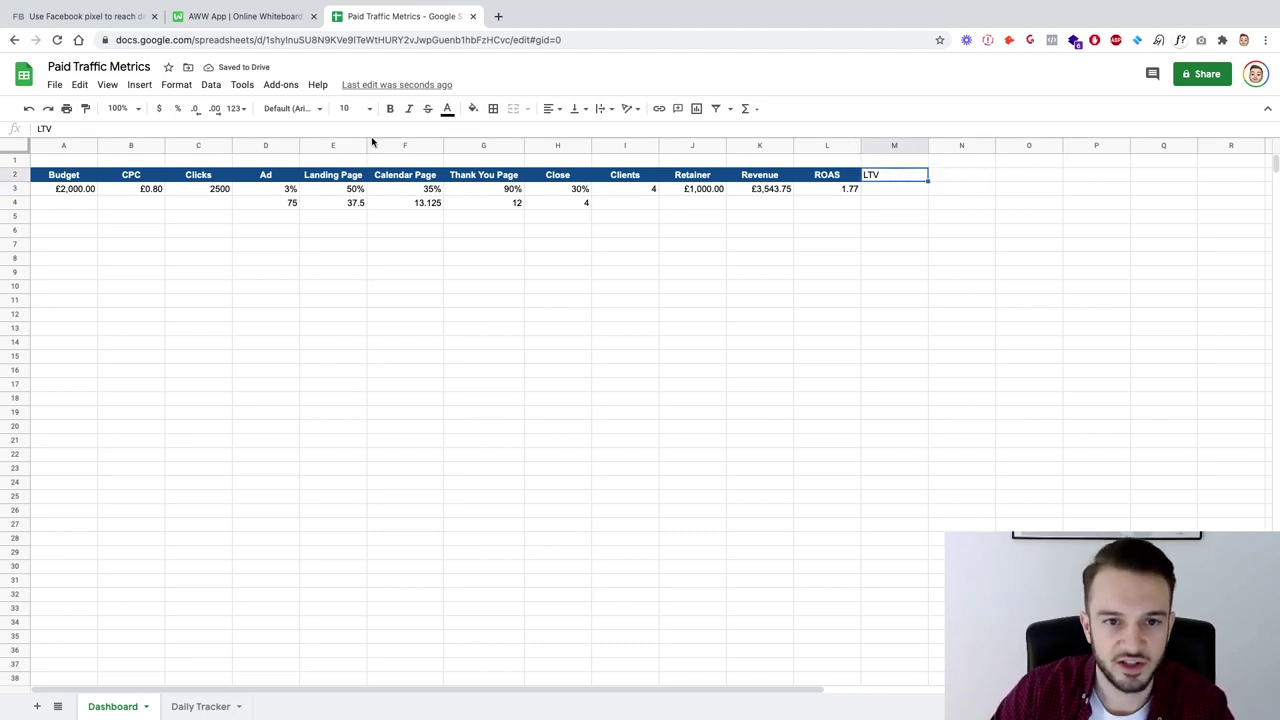
{"action": "left_click", "coordinate": [447, 109]}
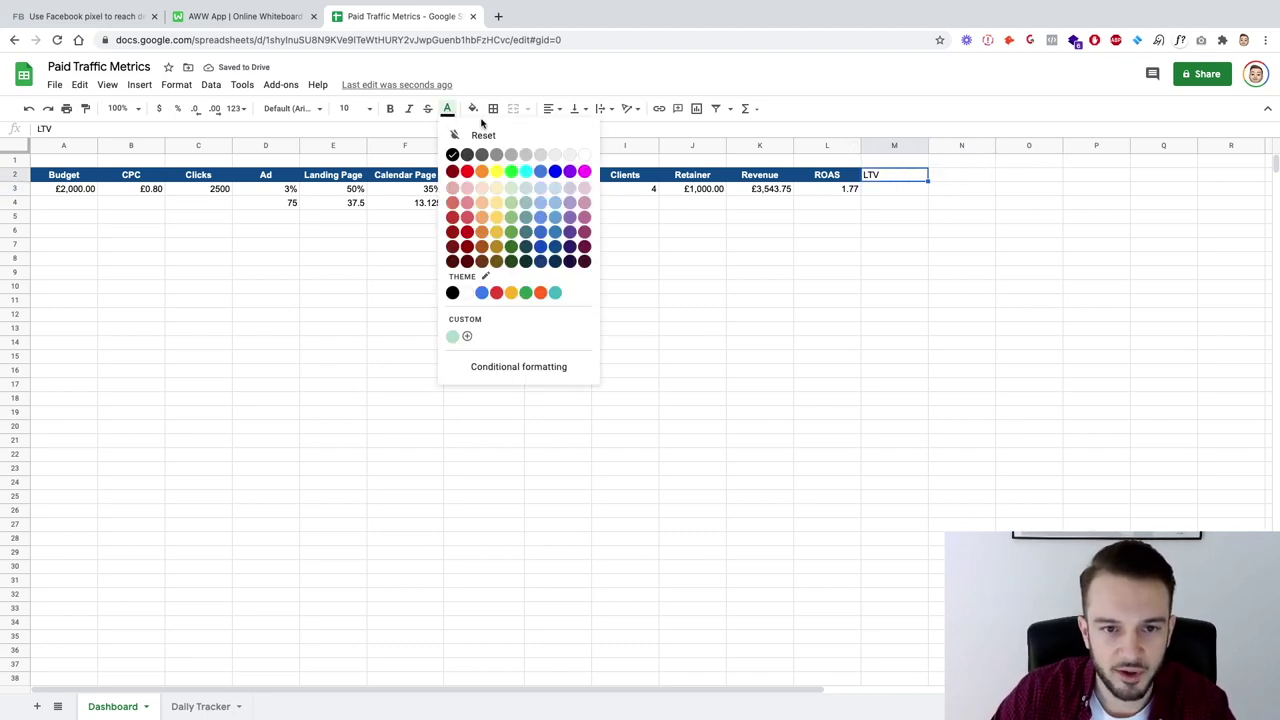
{"action": "left_click", "coordinate": [473, 108]}
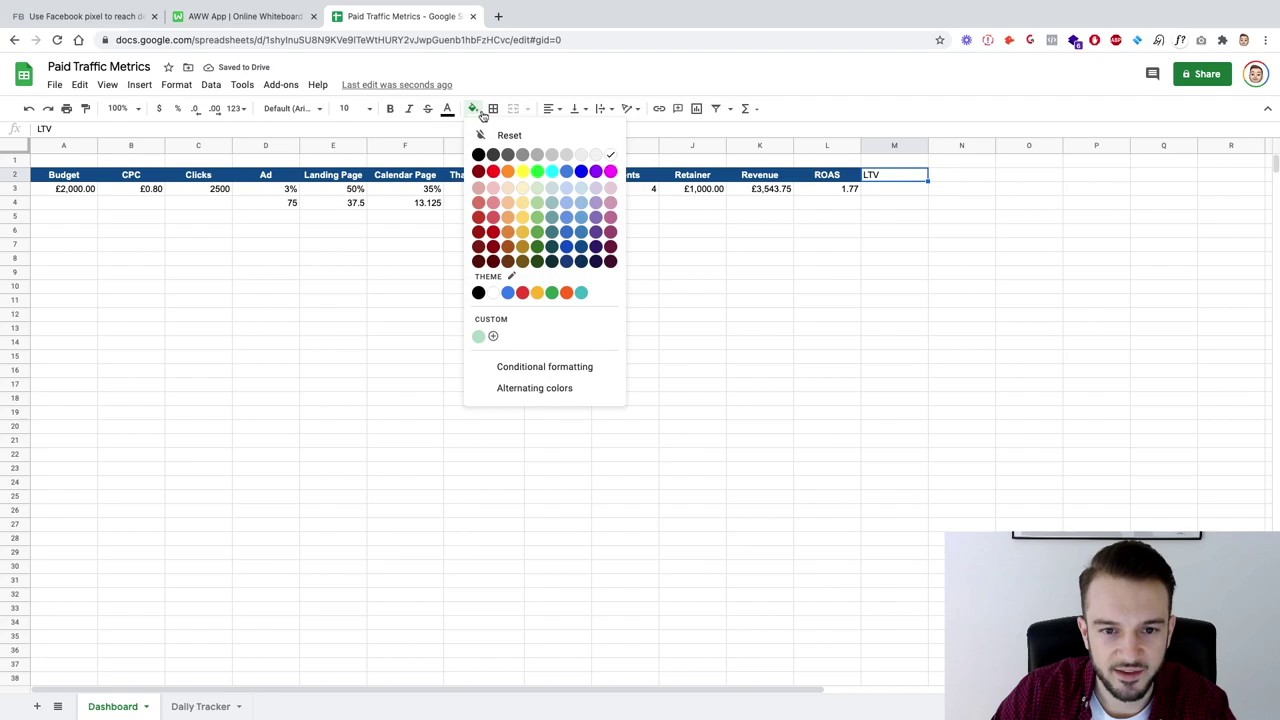
{"action": "left_click", "coordinate": [580, 248]}
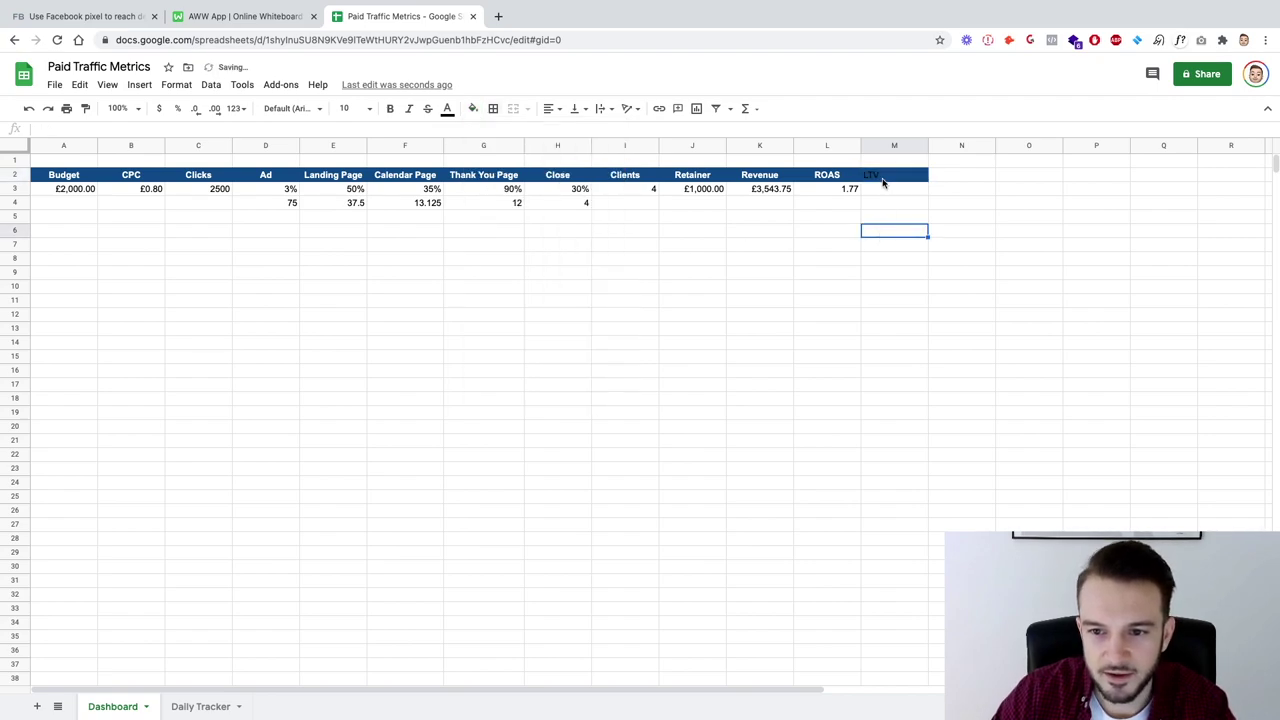
{"action": "left_click", "coordinate": [447, 108]}
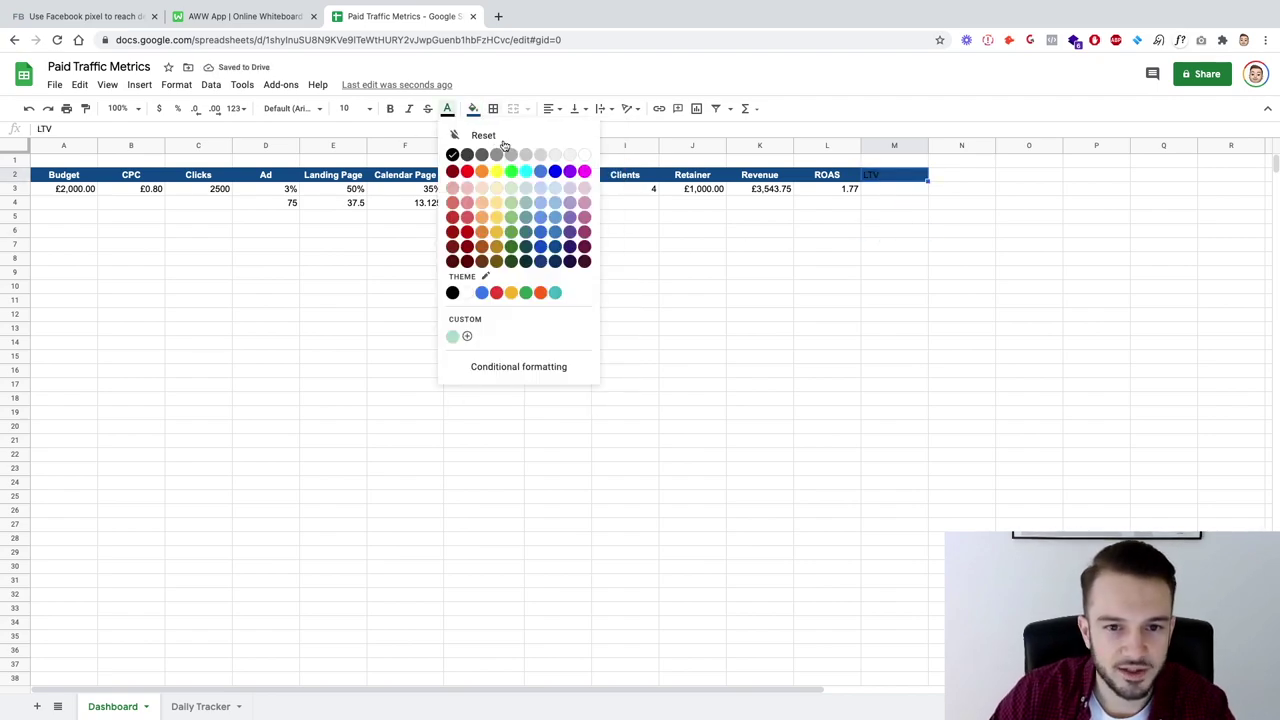
{"action": "left_click", "coordinate": [586, 155]}
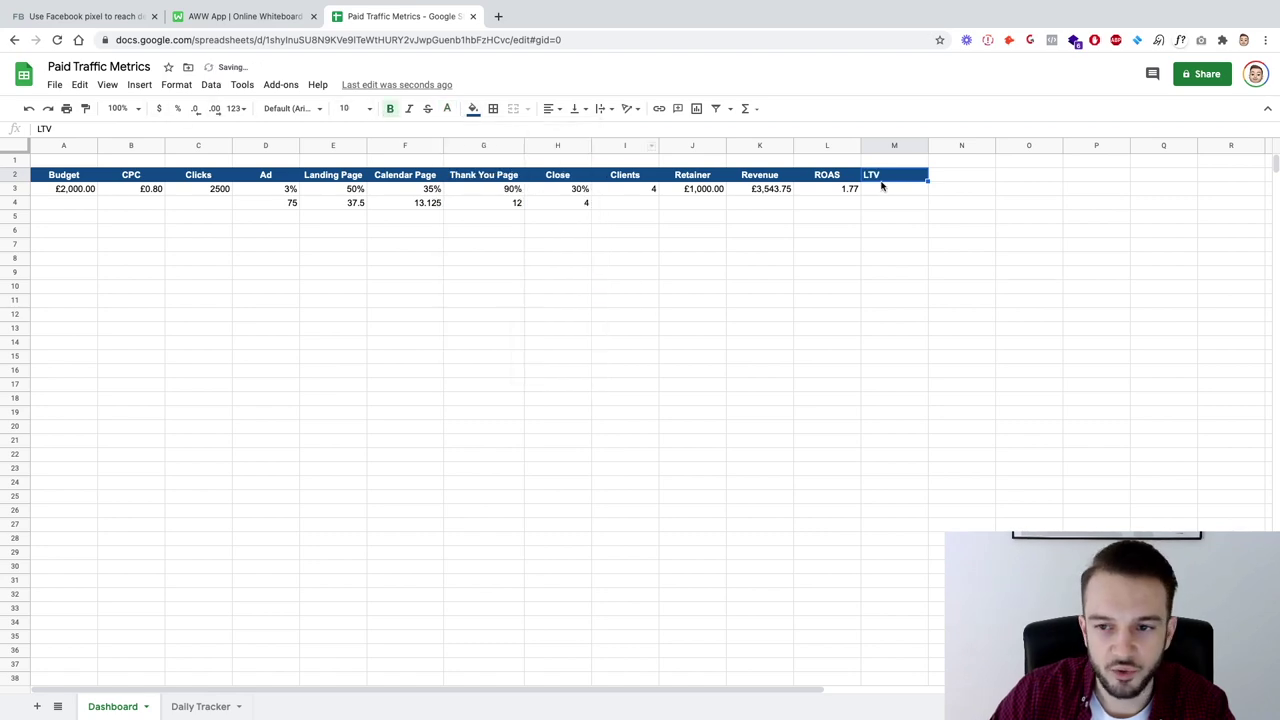
Step: Enter 8 as the LTV value in M3 and centre the LTV header
{"action": "left_click", "coordinate": [897, 191]}
{"action": "type", "text": "8"}
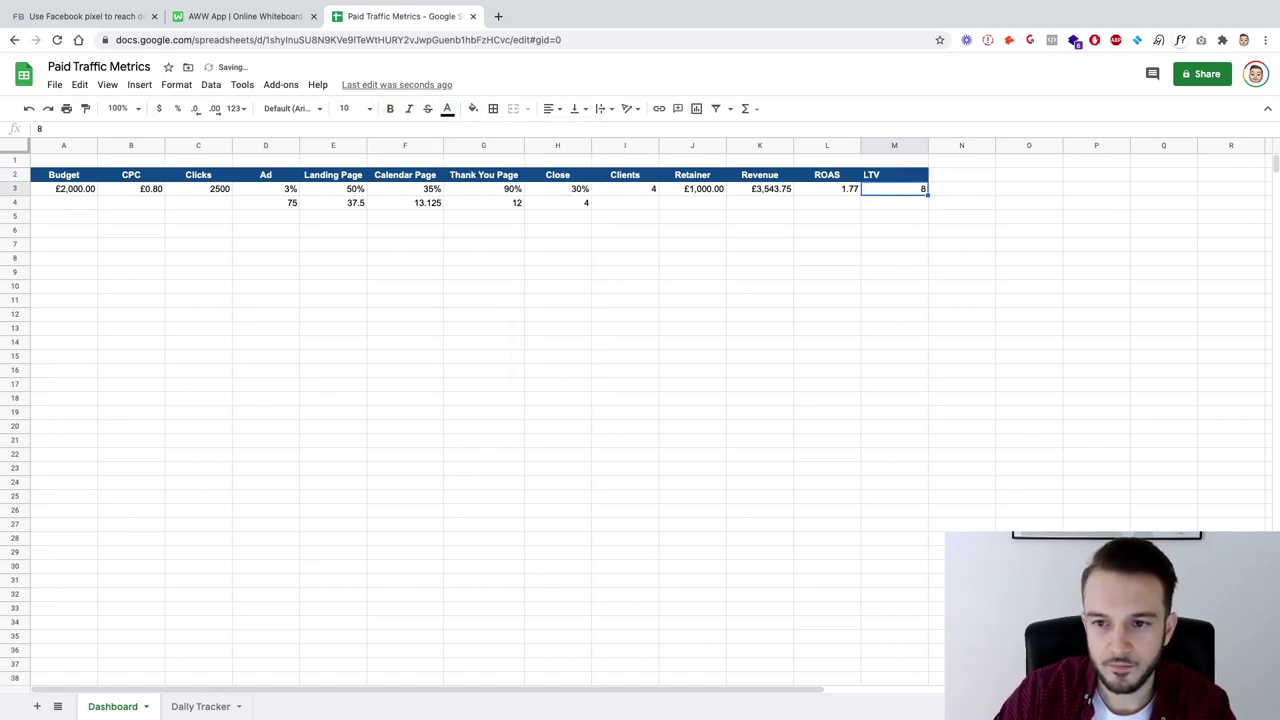
{"action": "left_click", "coordinate": [889, 177]}
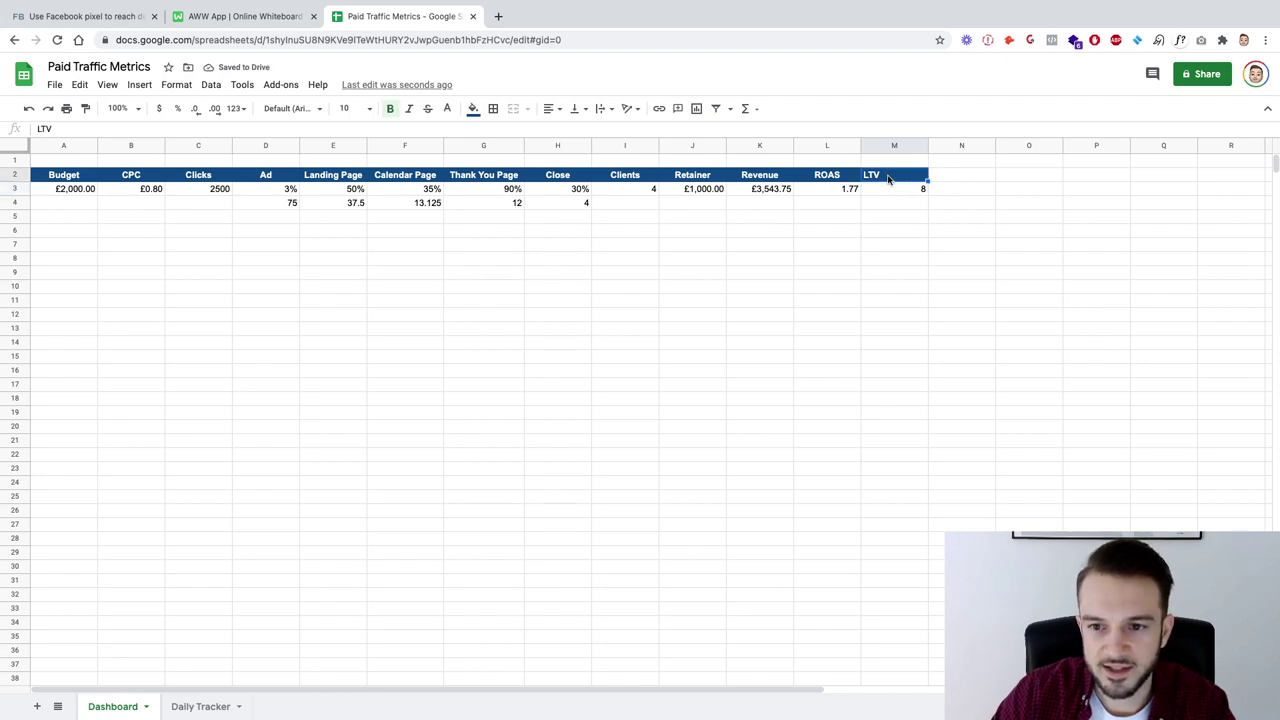
{"action": "left_click", "coordinate": [556, 108]}
{"action": "left_click", "coordinate": [571, 131]}
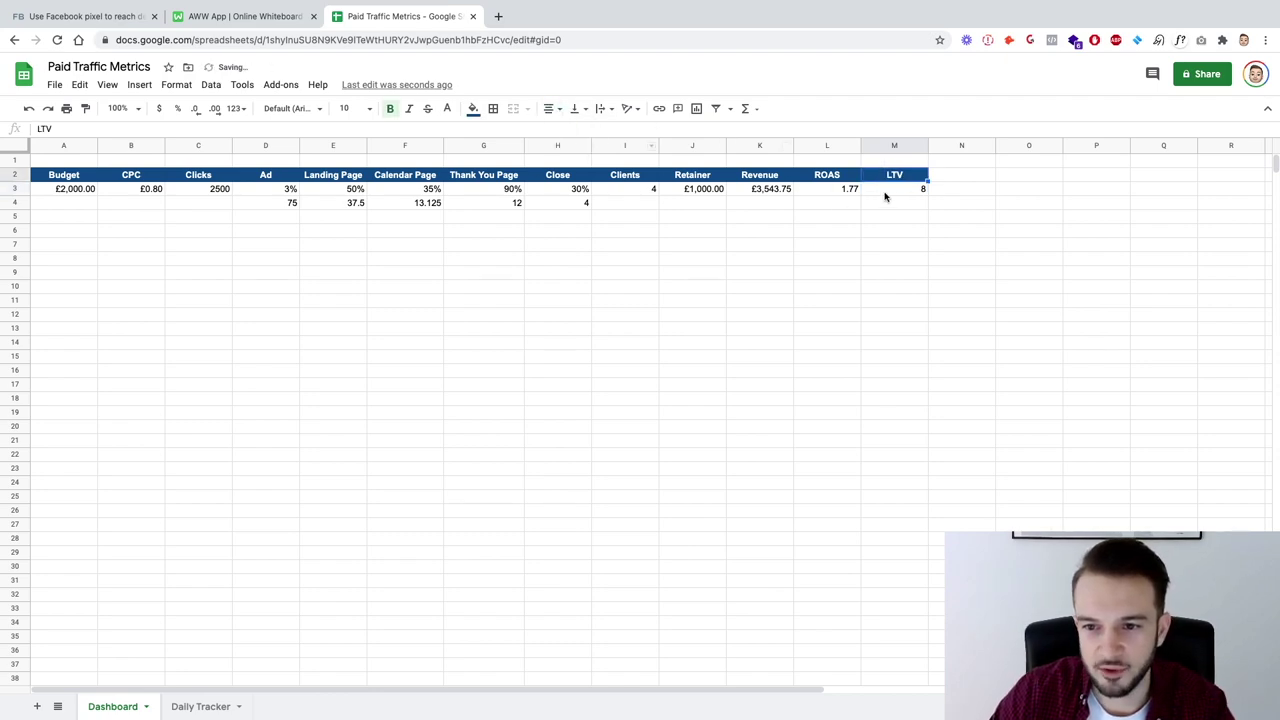
{"action": "left_click", "coordinate": [887, 197]}
Step: Add an ROI header in N2, copying the LTV header's formatting across to it
{"action": "left_click", "coordinate": [951, 189]}
{"action": "left_click", "coordinate": [953, 176]}
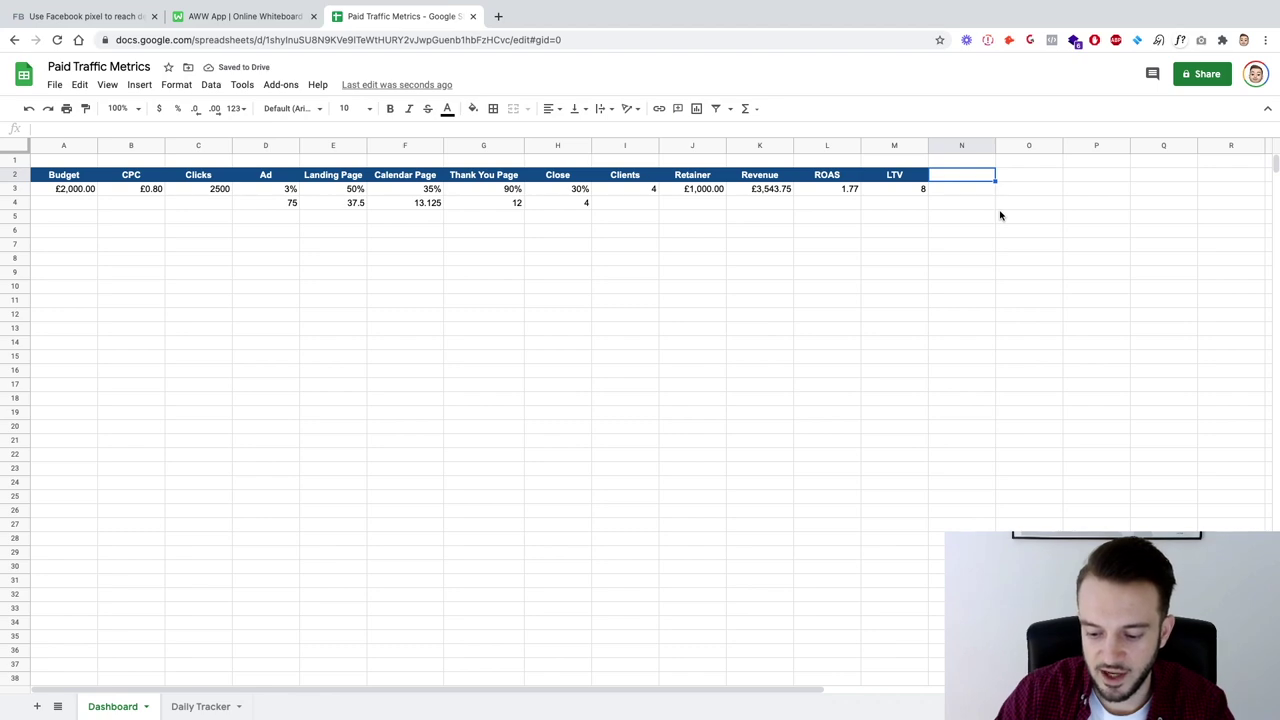
{"action": "type", "text": "ROI"}
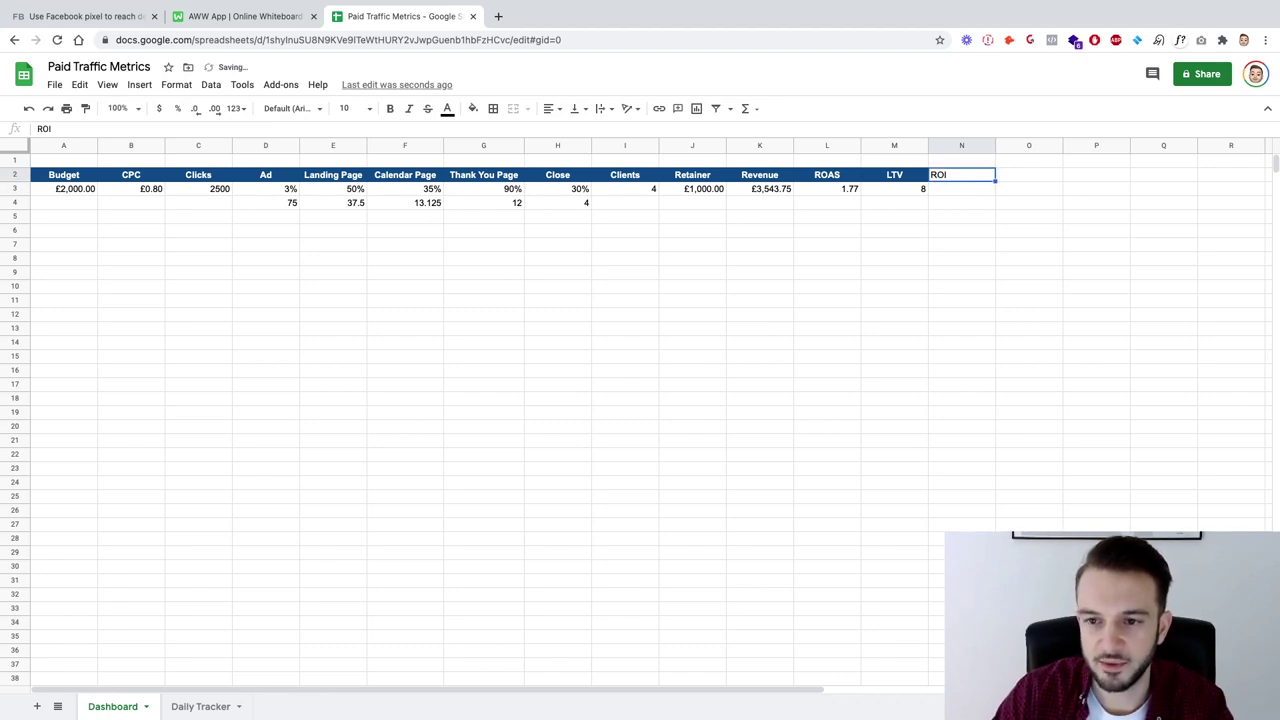
{"action": "key", "text": "Left"}
{"action": "left_click_drag", "start_coordinate": [929, 181], "coordinate": [948, 181]}
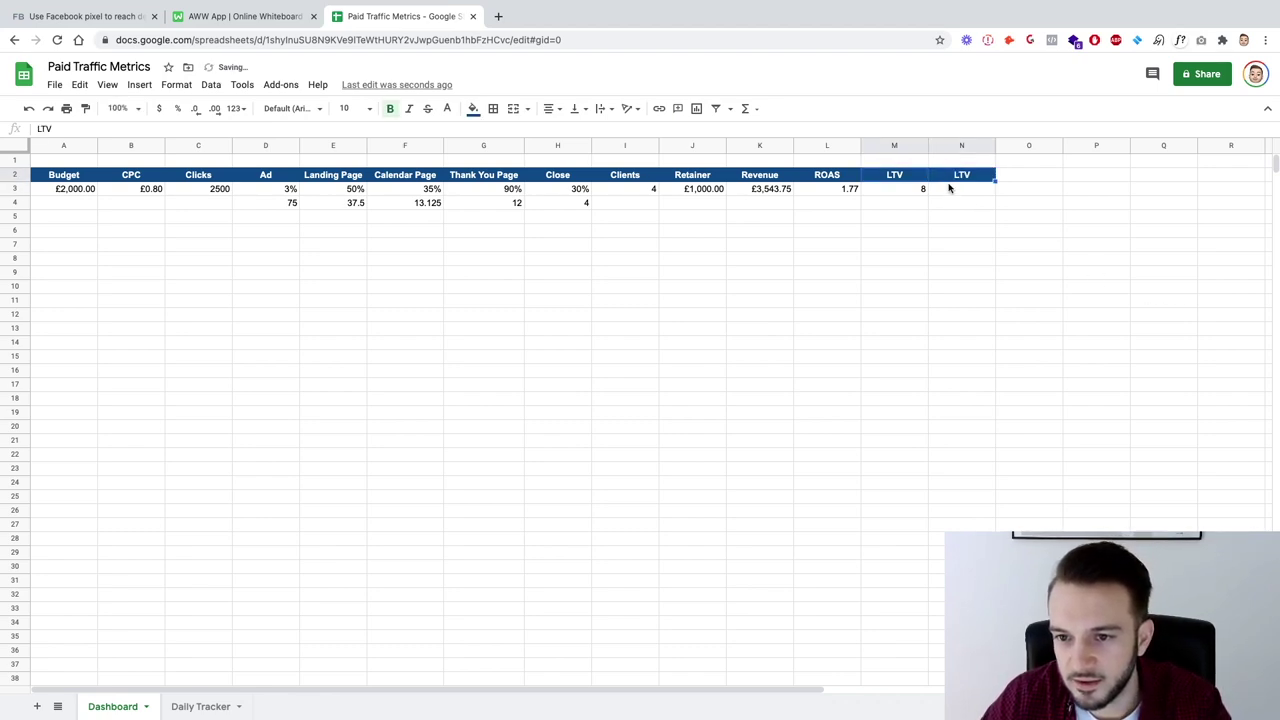
{"action": "left_click", "coordinate": [955, 176]}
{"action": "type", "text": "ROI"}
{"action": "key", "text": "Return"}
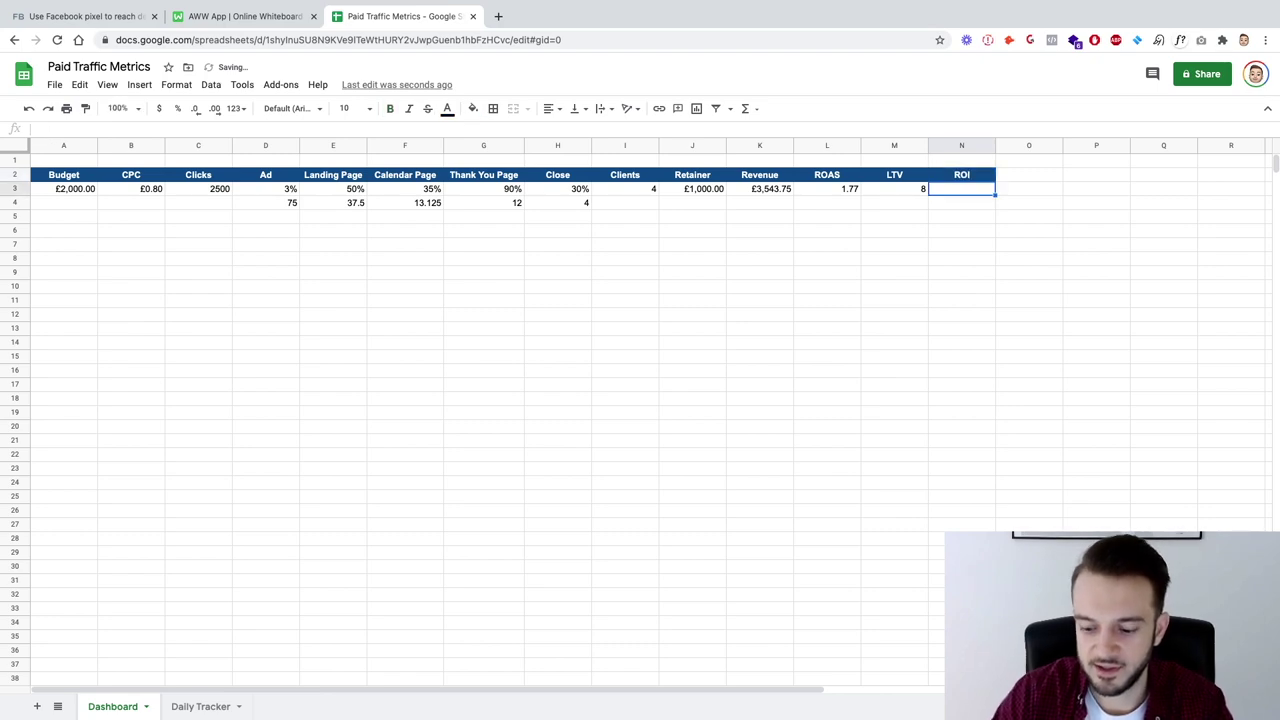
Step: Enter the formula =M3*K3 in N3 to multiply LTV by Revenue under the ROI header
{"action": "type", "text": "=M3*L3"}
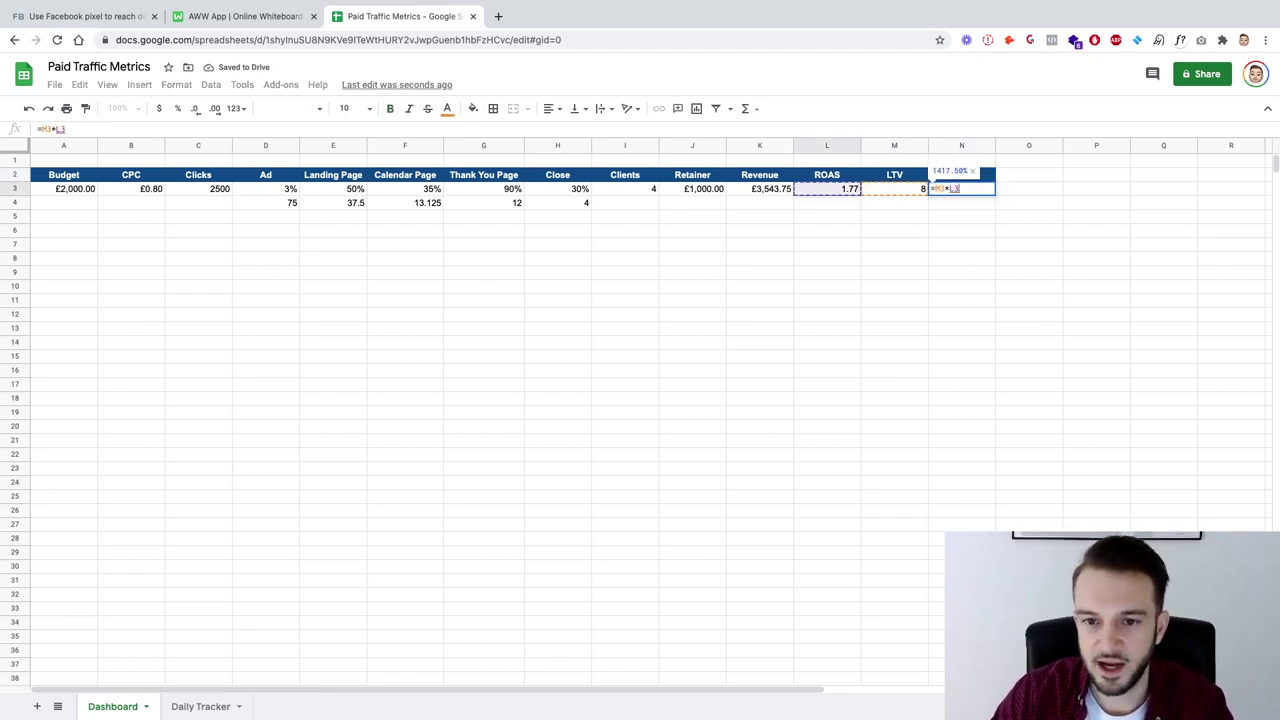
{"action": "key", "text": "BackSpace"}
{"action": "key", "text": "BackSpace"}
{"action": "type", "text": "K3"}
{"action": "key", "text": "Return"}
{"action": "key", "text": "Up"}
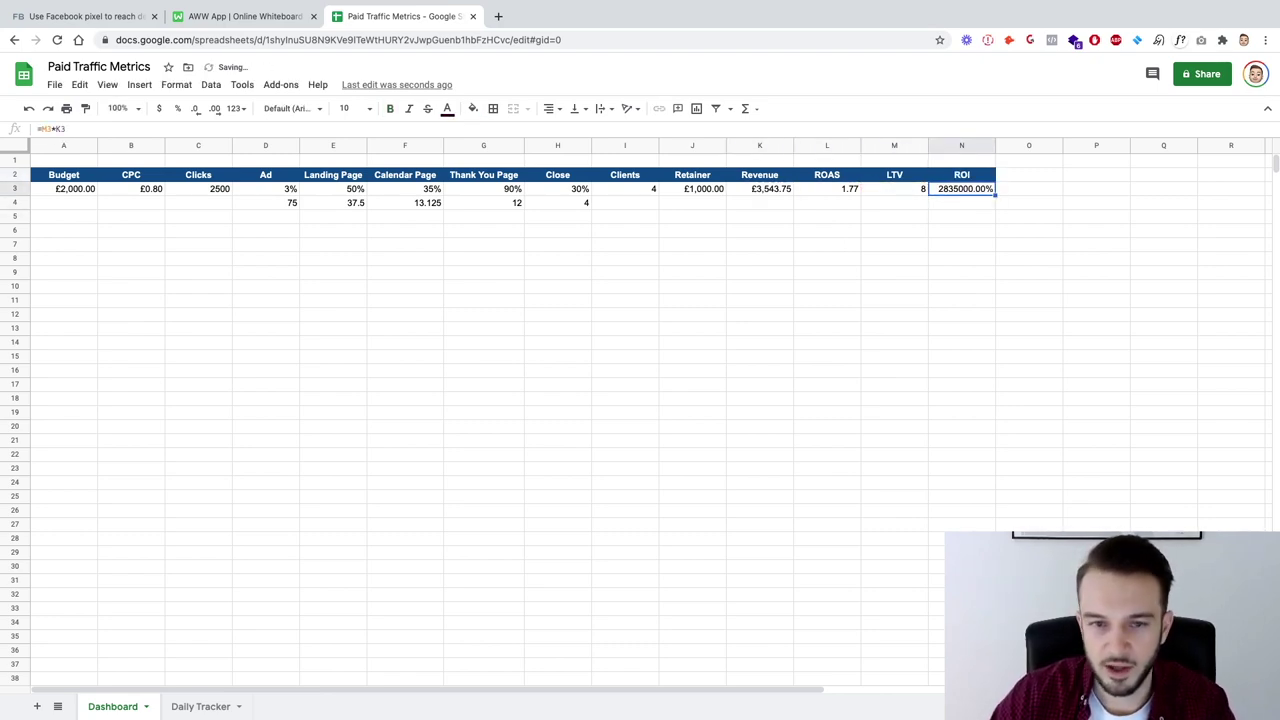
Step: Try to extend the ROI formula in N3 so that LTV times Revenue is divided by the Budget, and clear the cell
{"action": "left_click", "coordinate": [44, 127]}
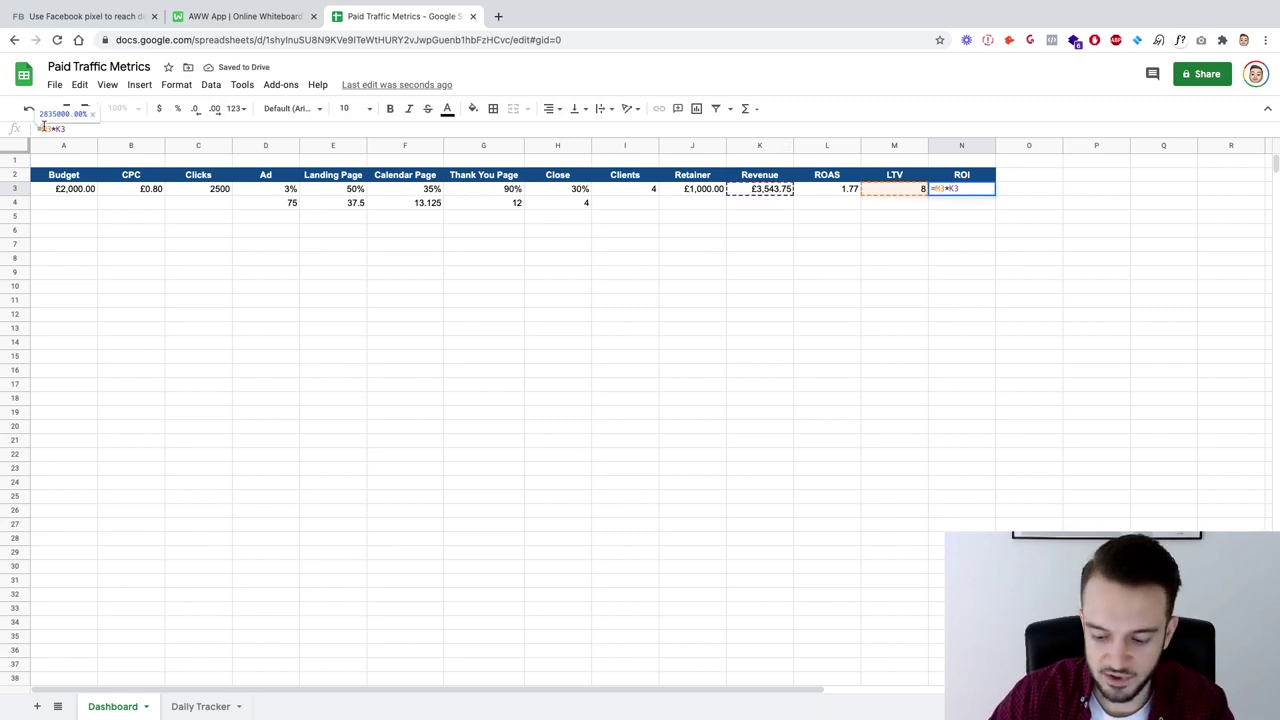
{"action": "type", "text": "("}
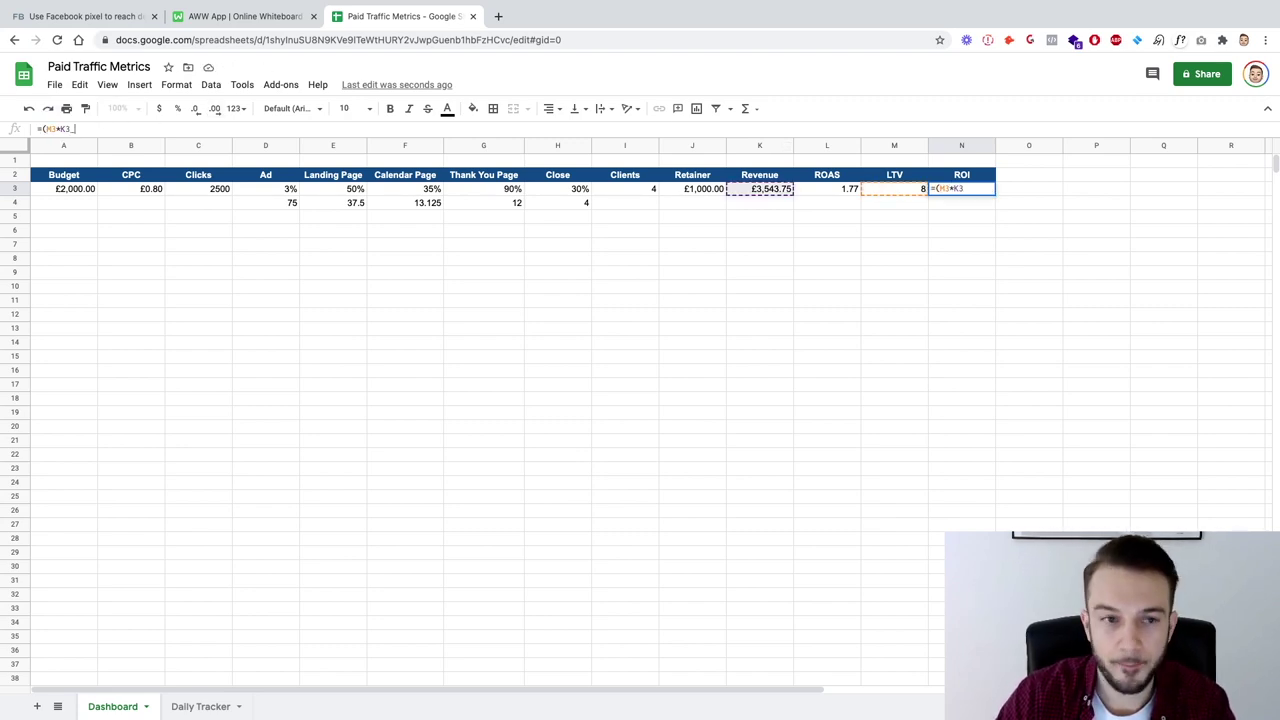
{"action": "type", "text": ")/"}
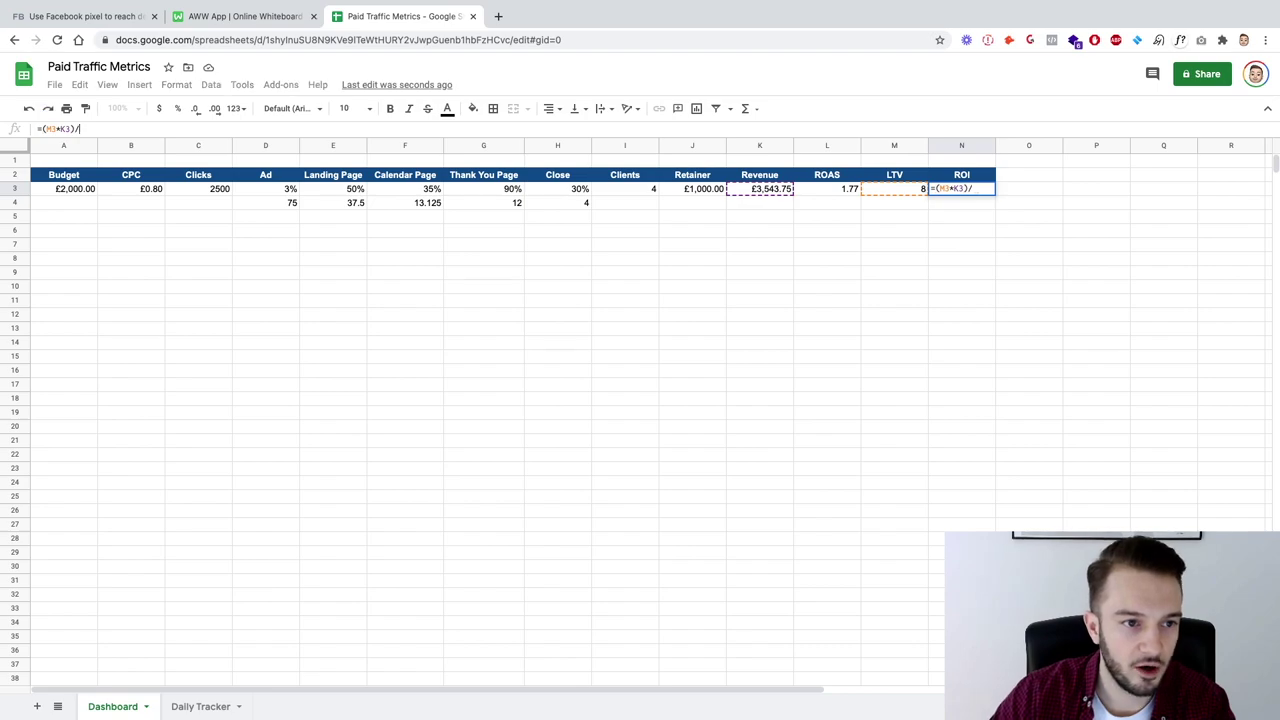
{"action": "left_click", "coordinate": [63, 188]}
{"action": "key", "text": "Return"}
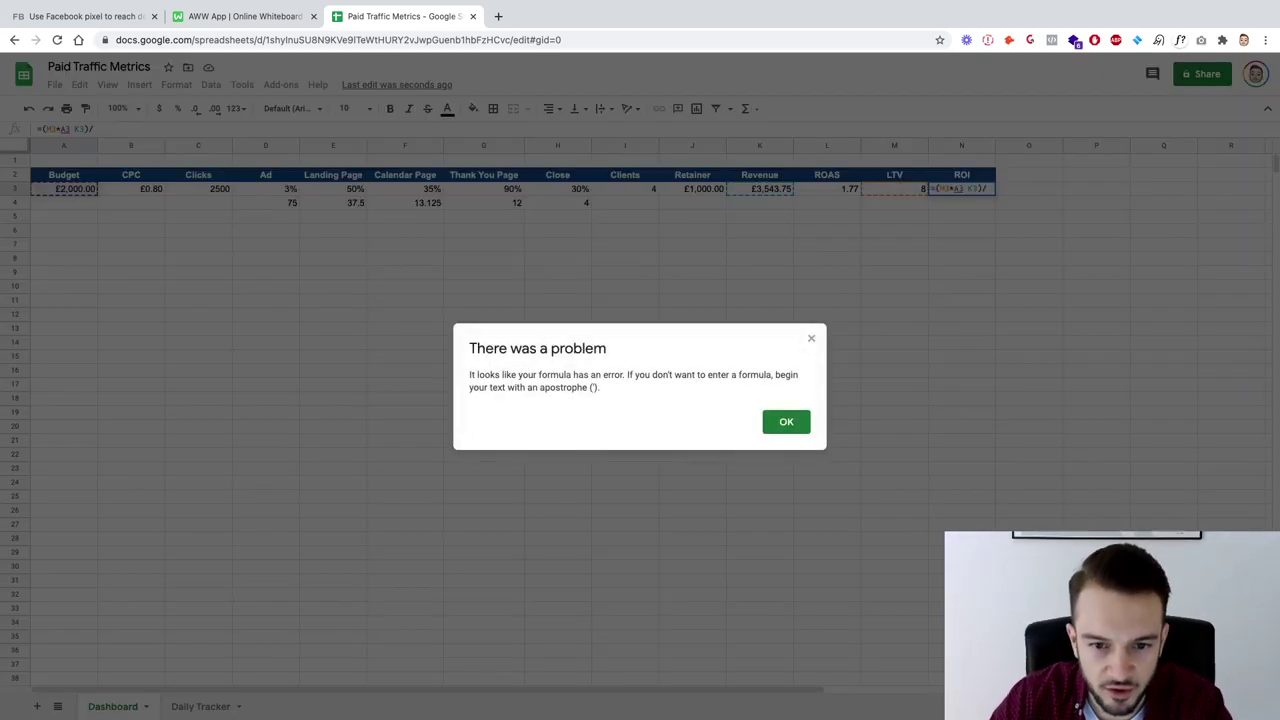
{"action": "key", "text": "Return"}
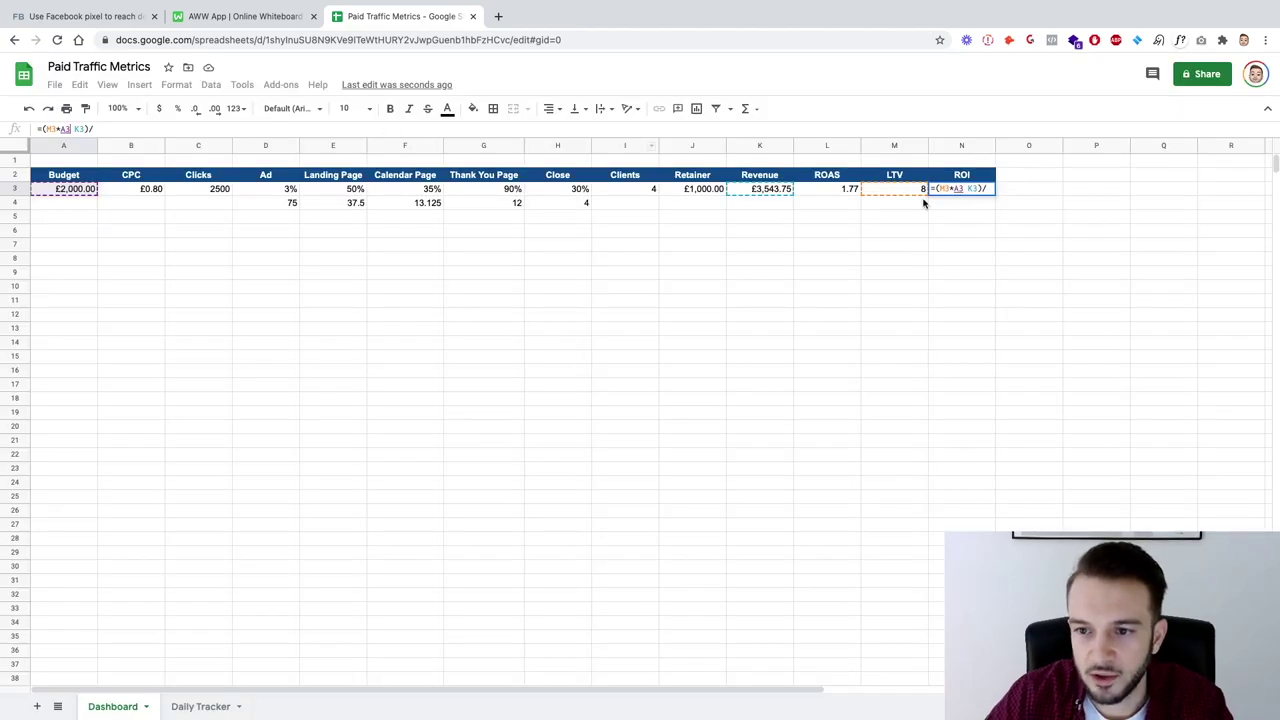
{"action": "left_click", "coordinate": [968, 188]}
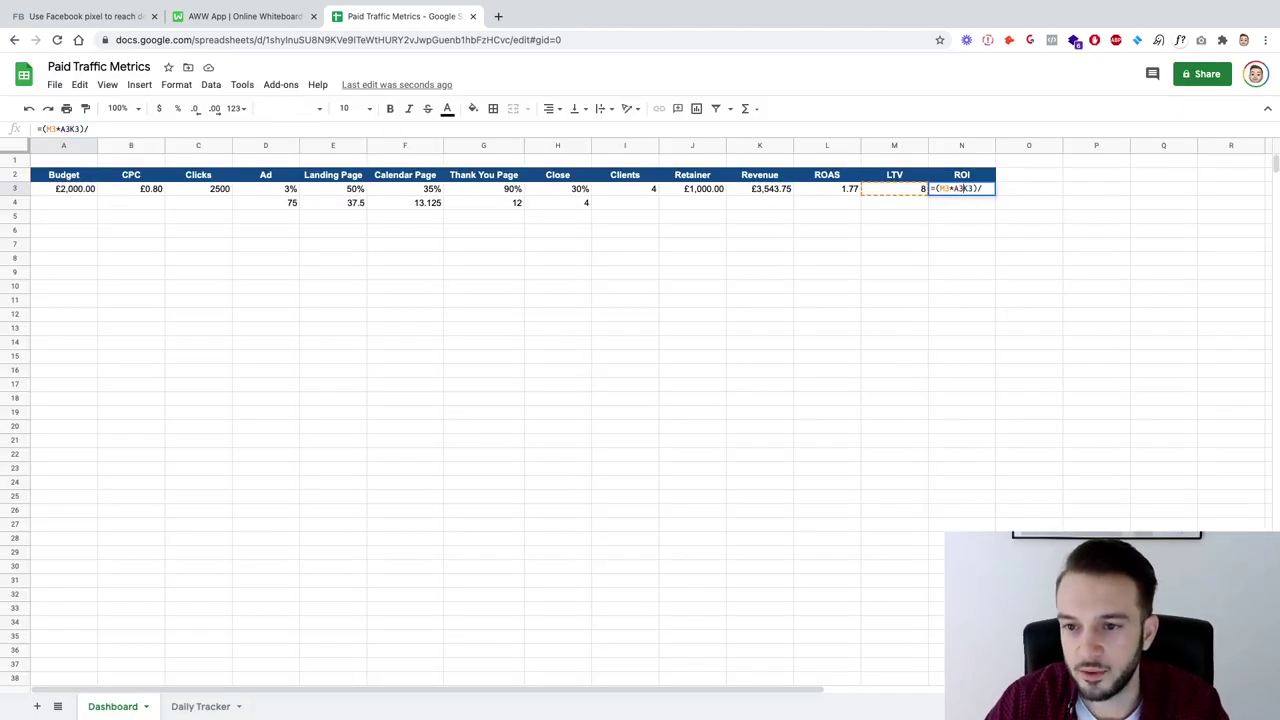
{"action": "key", "text": "ctrl+a"}
{"action": "key", "text": "BackSpace"}
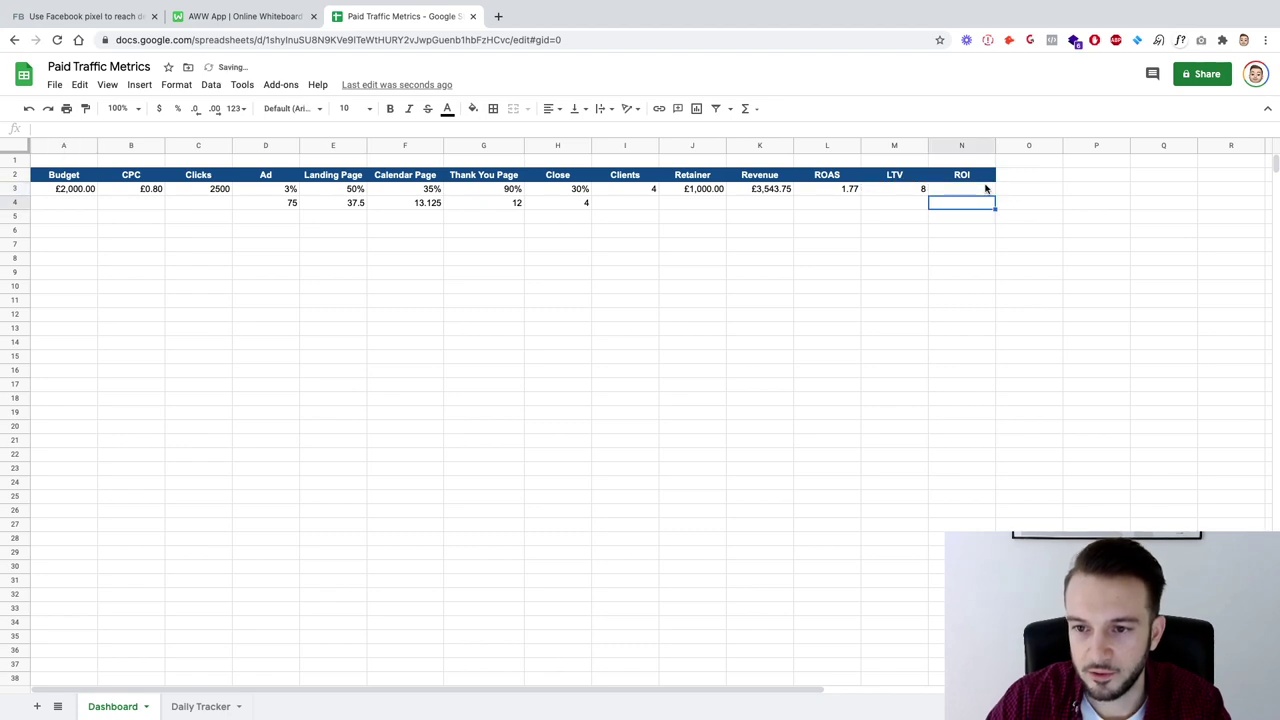
Step: Enter the formula =(M3*K3)/A3 in N3 under the ROI header, dividing LTV times Revenue by the Budget
{"action": "type", "text": "="}
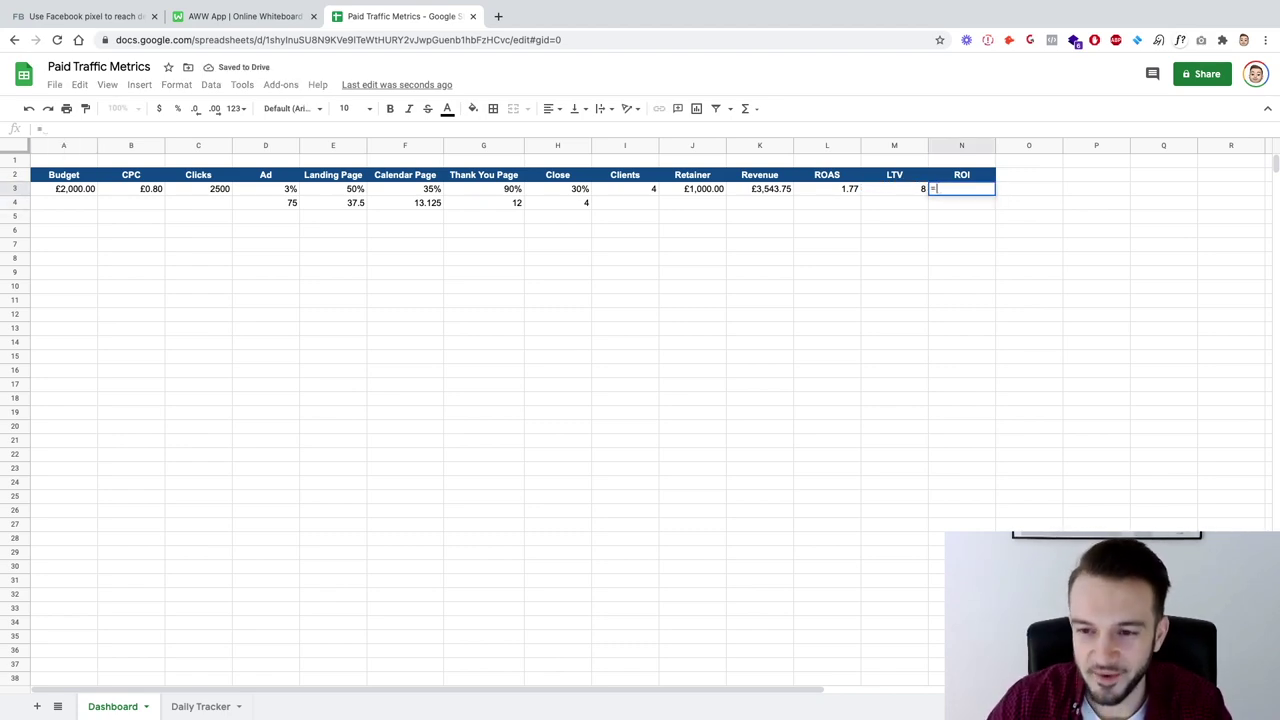
{"action": "type", "text": "(M3"}
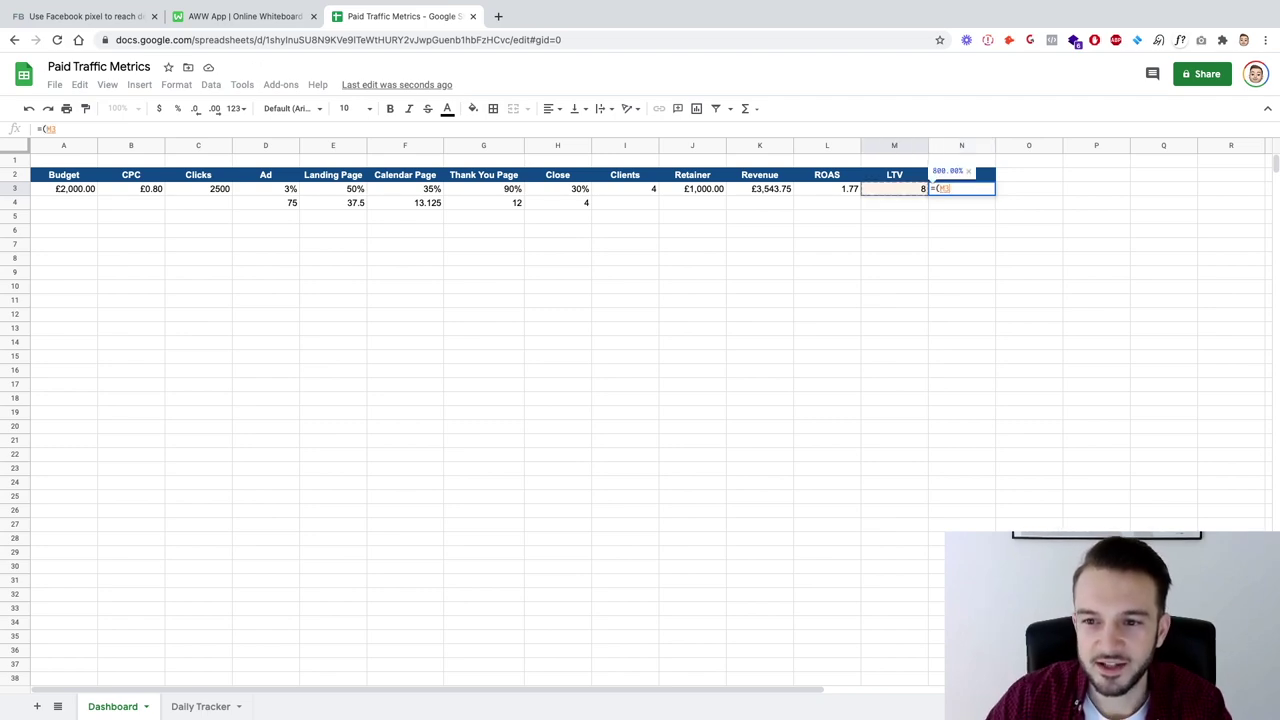
{"action": "type", "text": "*L3"}
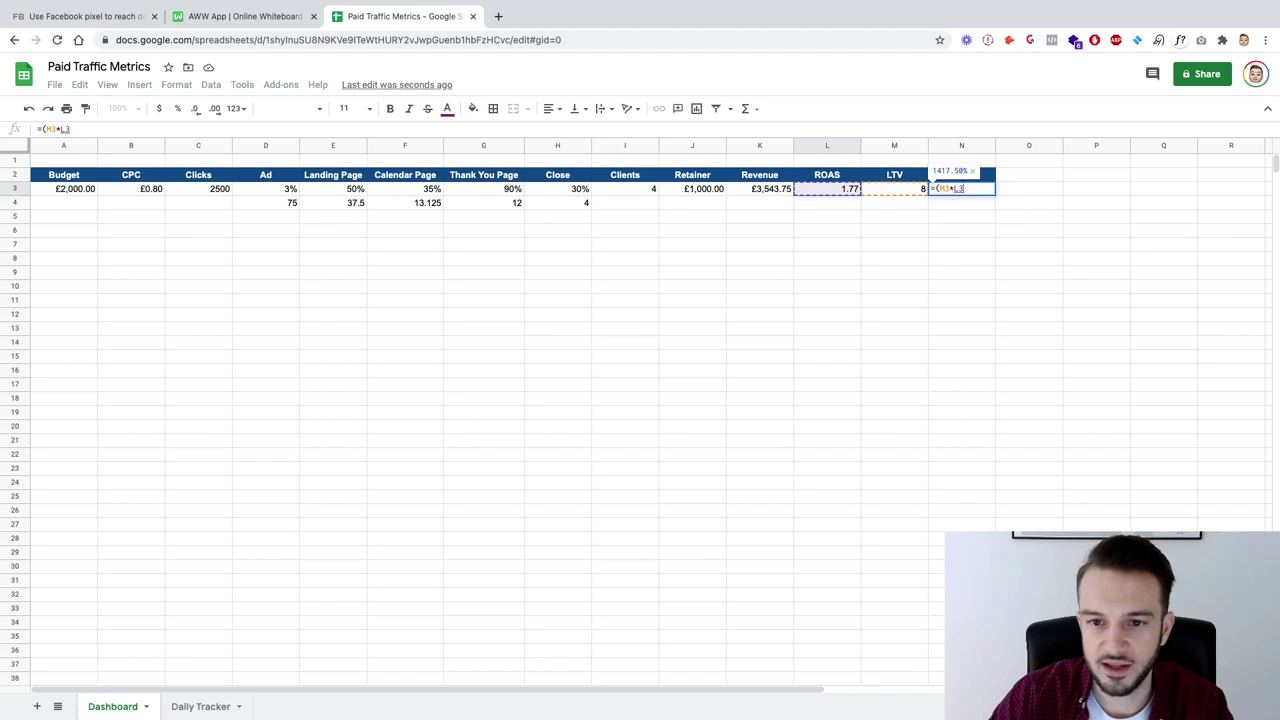
{"action": "left_click", "coordinate": [759, 188]}
{"action": "type", "text": ")/"}
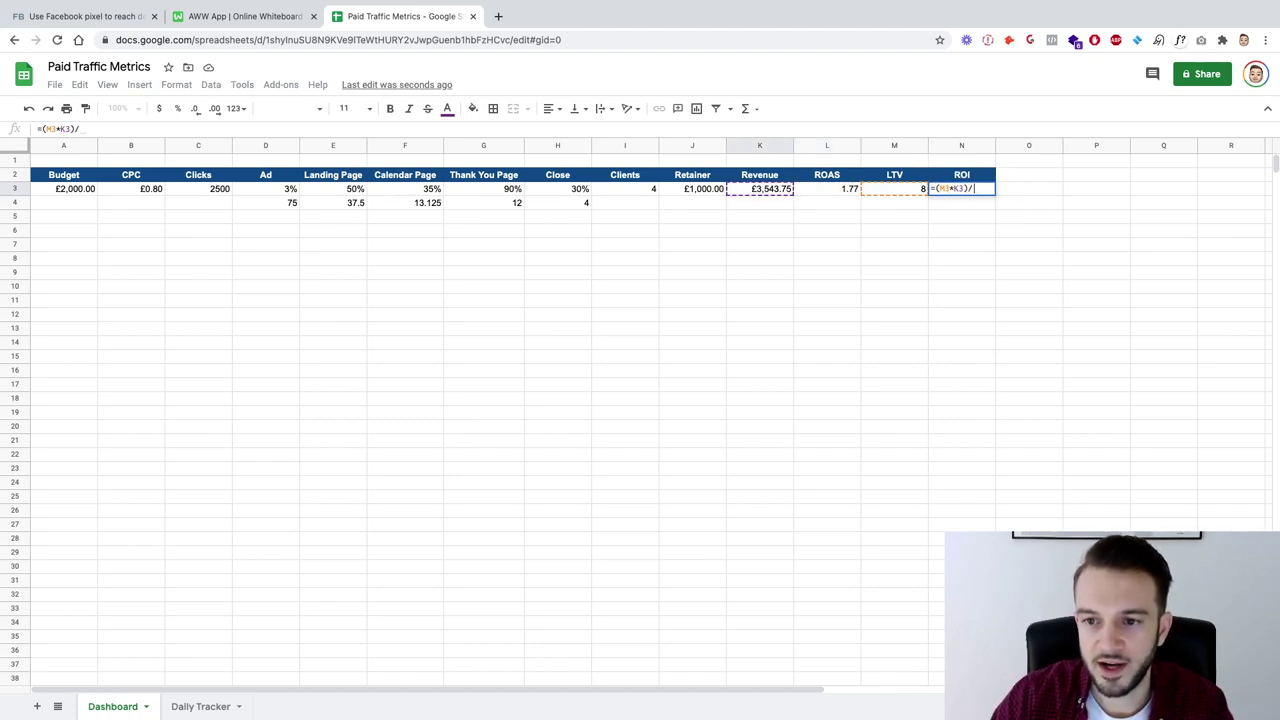
{"action": "key", "text": "Left"}
{"action": "key", "text": "Left"}
{"action": "key", "text": "Left"}
{"action": "key", "text": "Left"}
{"action": "key", "text": "Left"}
{"action": "key", "text": "Left"}
{"action": "key", "text": "Left"}
{"action": "key", "text": "Left"}
{"action": "key", "text": "Left"}
{"action": "key", "text": "Left"}
{"action": "key", "text": "Left"}
{"action": "key", "text": "Left"}
{"action": "key", "text": "Left"}
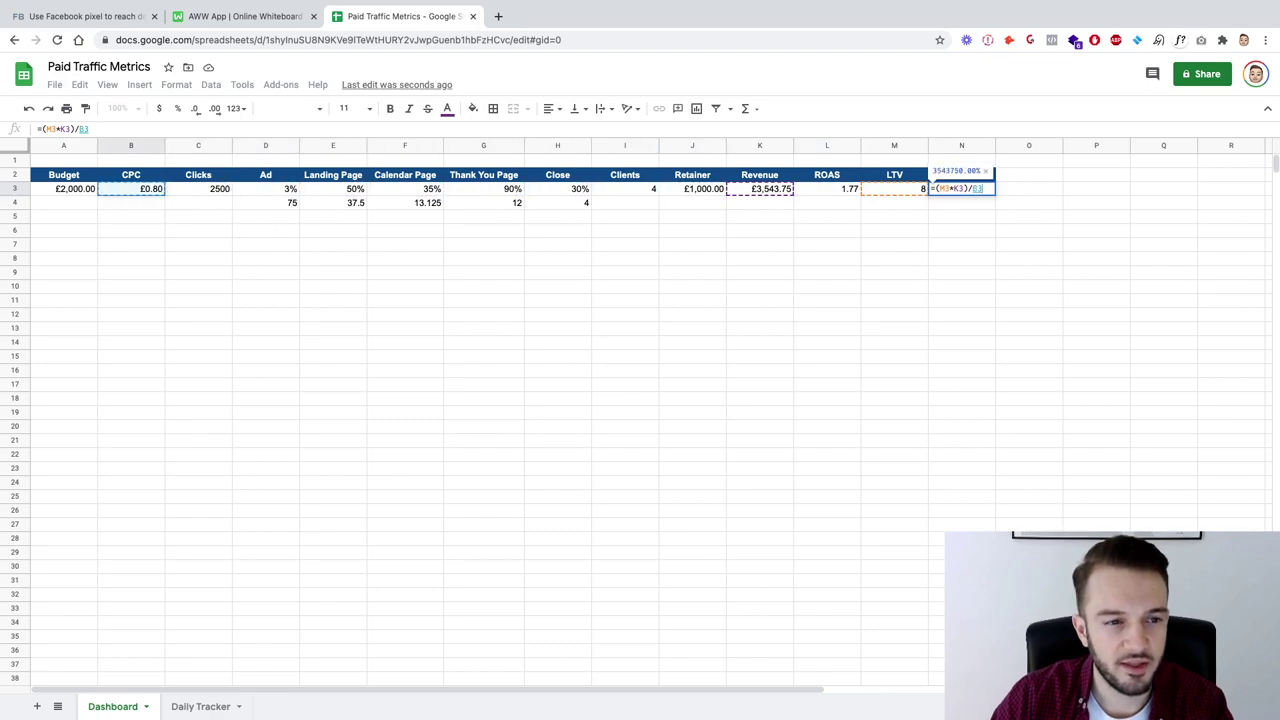
{"action": "key", "text": "Return"}
{"action": "key", "text": "Up"}
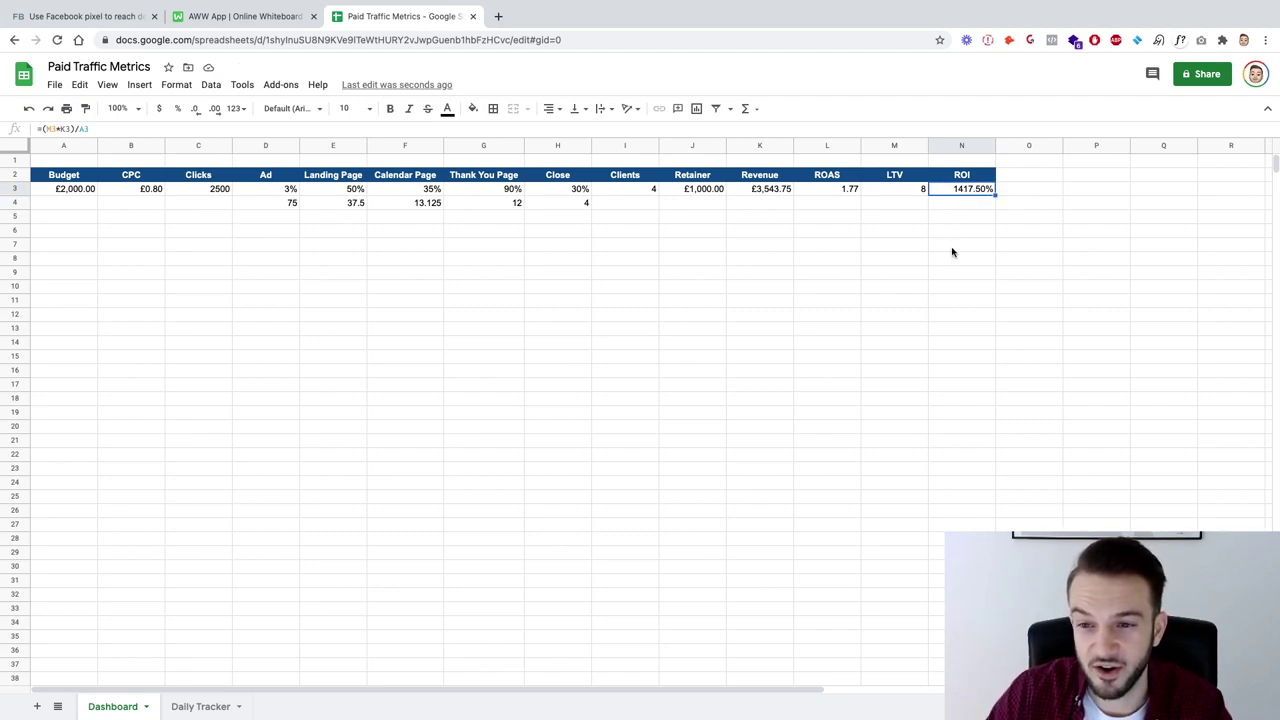
{"action": "left_click", "coordinate": [922, 197]}
{"action": "key", "text": "Right"}
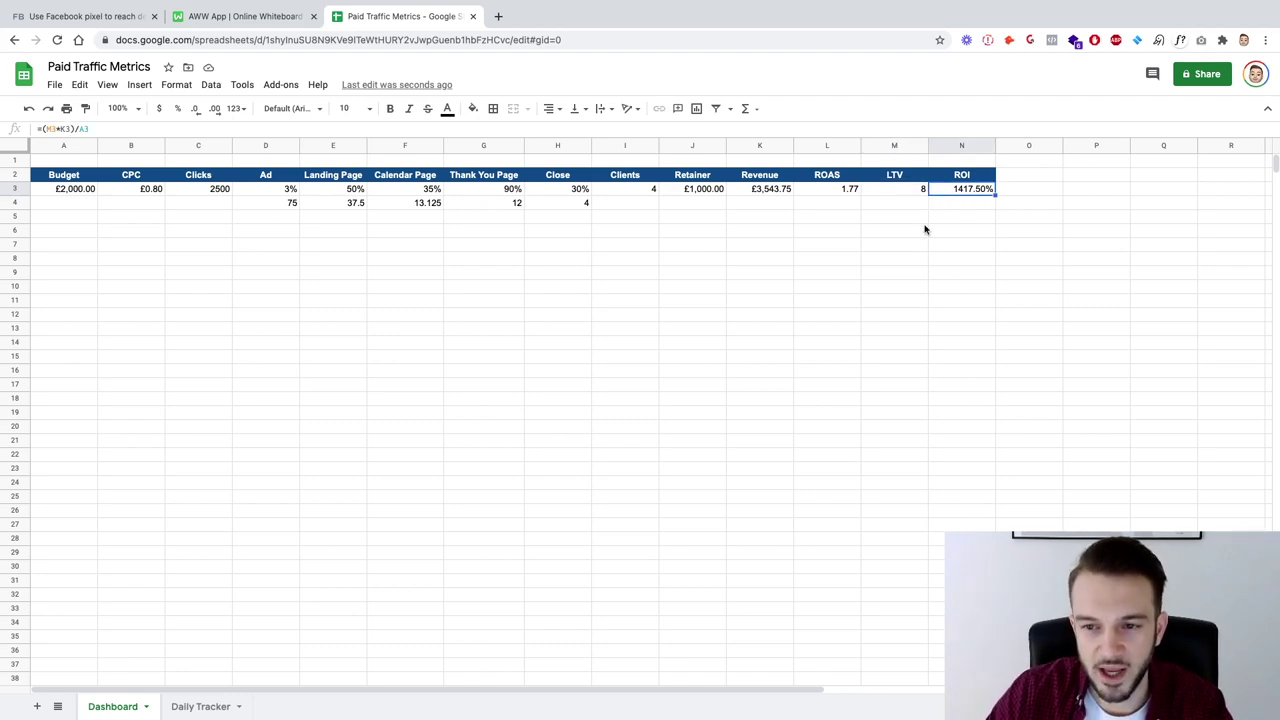
Step: Enter the formula =M3*K3 in O3, beside the ROI value, to multiply LTV by Revenue
{"action": "left_click", "coordinate": [1013, 193]}
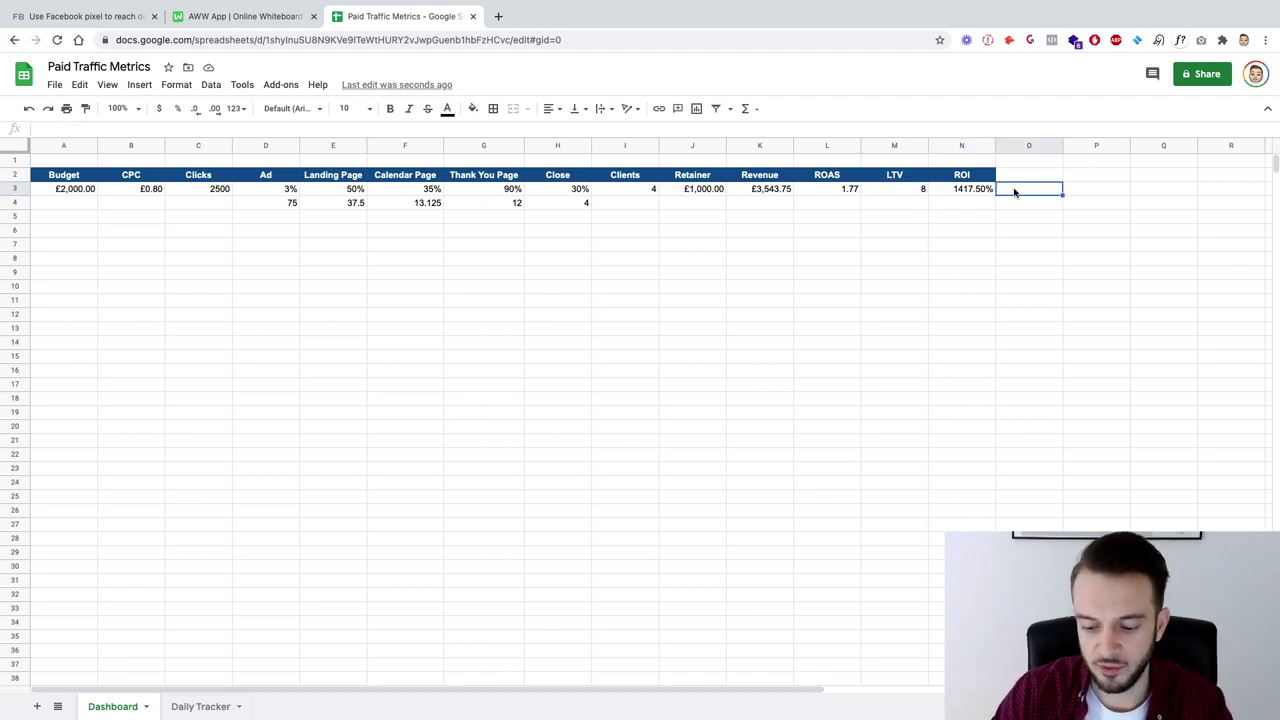
{"action": "type", "text": "="}
{"action": "key", "text": "Left"}
{"action": "key", "text": "Left"}
{"action": "key", "text": "Left"}
{"action": "key", "text": "Right"}
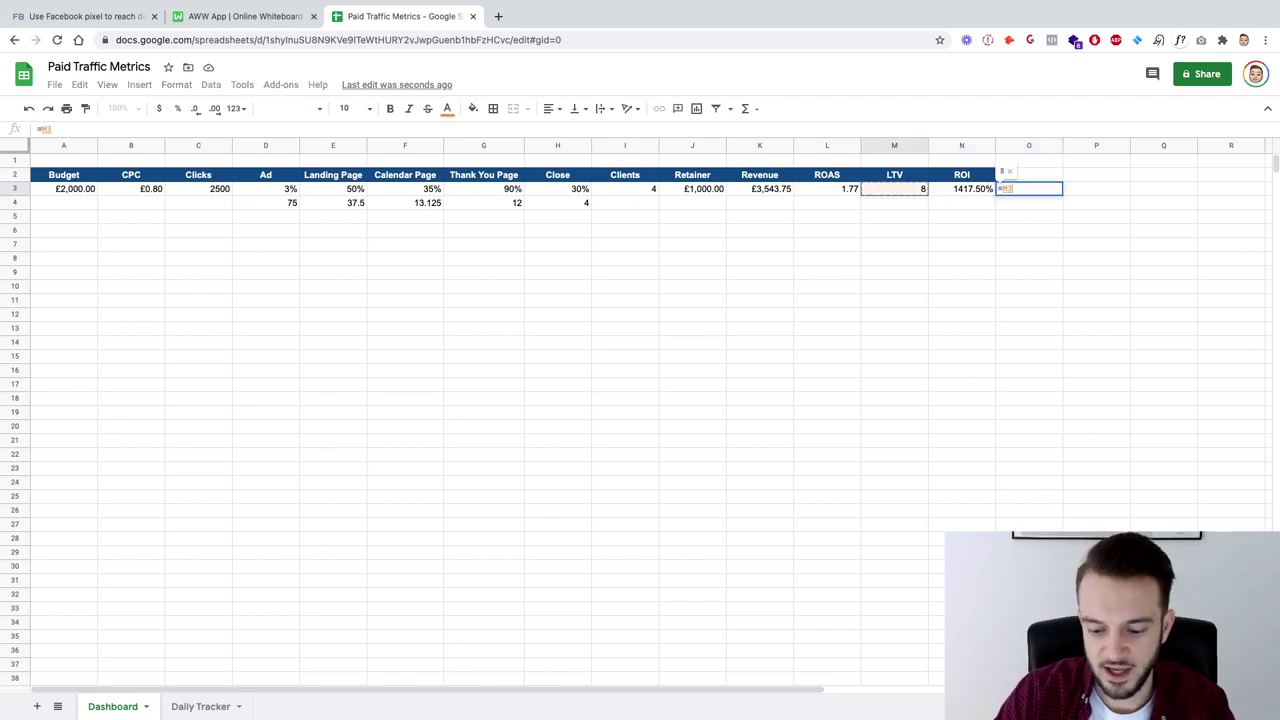
{"action": "type", "text": "*"}
{"action": "key", "text": "Left"}
{"action": "key", "text": "Left"}
{"action": "key", "text": "Left"}
{"action": "key", "text": "Left"}
{"action": "key", "text": "Left"}
{"action": "key", "text": "Right"}
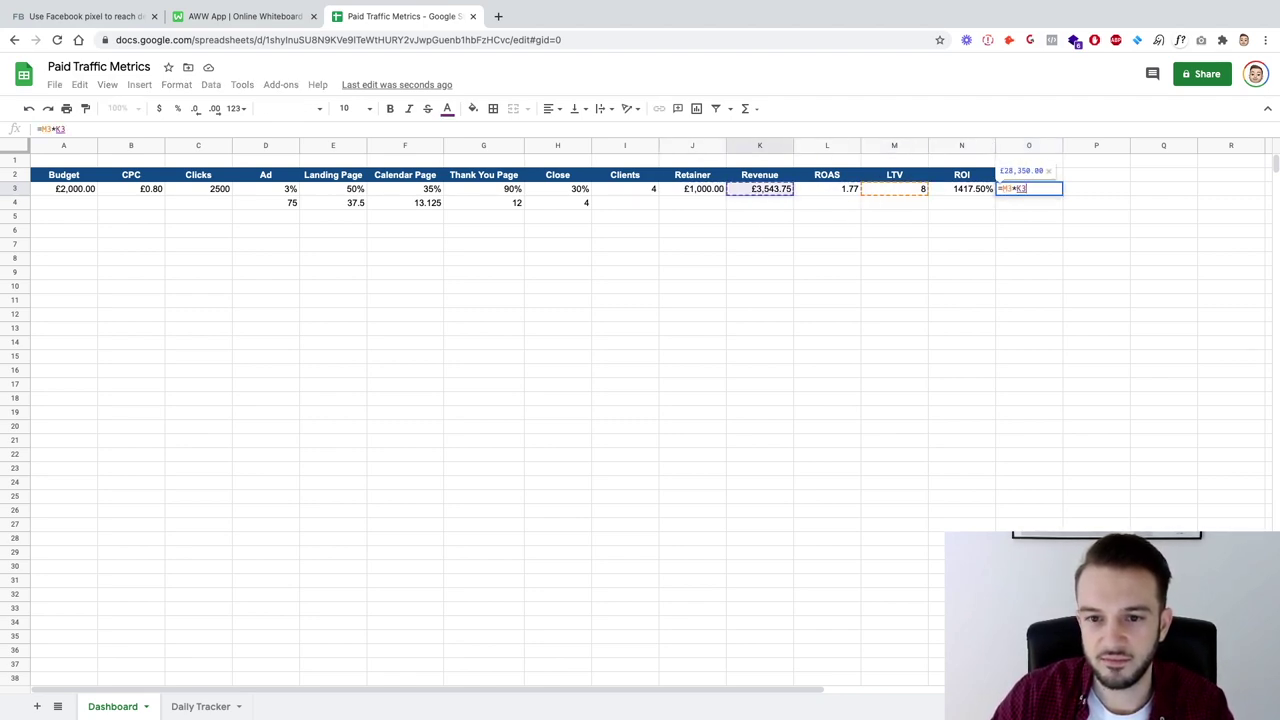
{"action": "key", "text": "Return"}
{"action": "key", "text": "Up"}
{"action": "key", "text": "Left"}
{"action": "key", "text": "Left"}
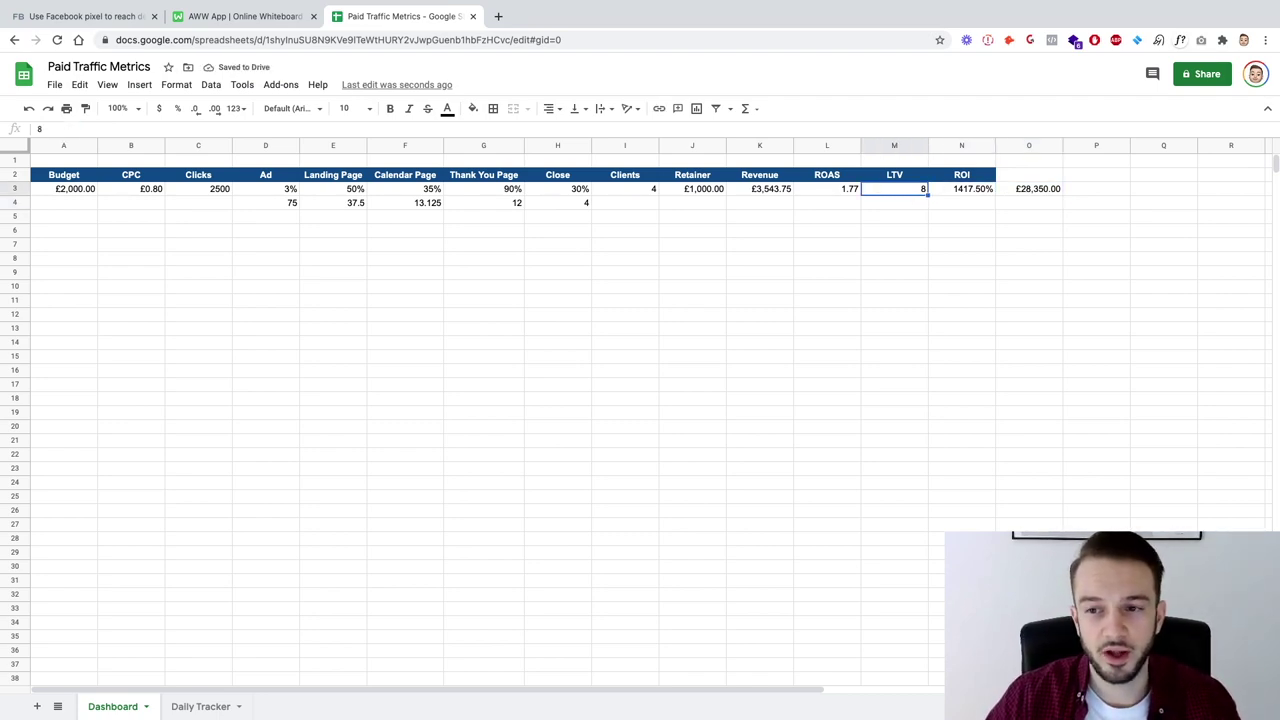
{"action": "key", "text": "Right"}
{"action": "key", "text": "Right"}
{"action": "left_click", "coordinate": [768, 288]}
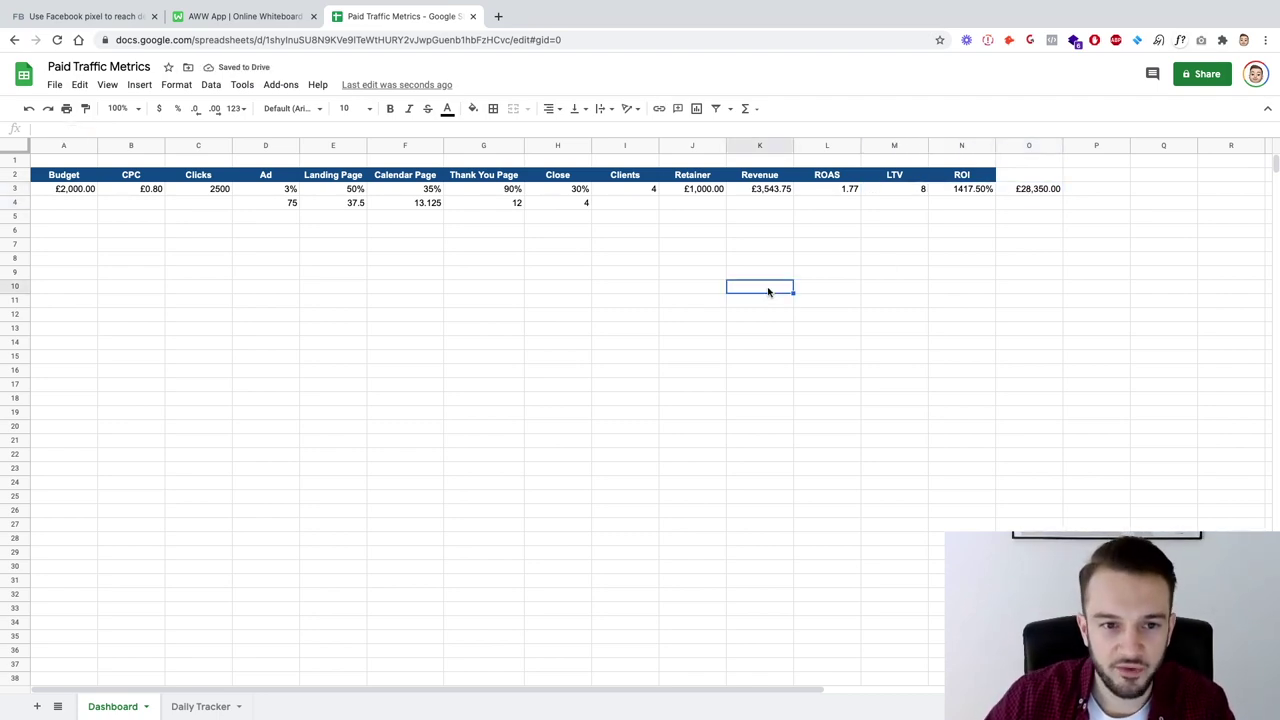
{"action": "left_click", "coordinate": [534, 259]}
{"action": "left_click", "coordinate": [445, 249]}
{"action": "left_click", "coordinate": [418, 222]}
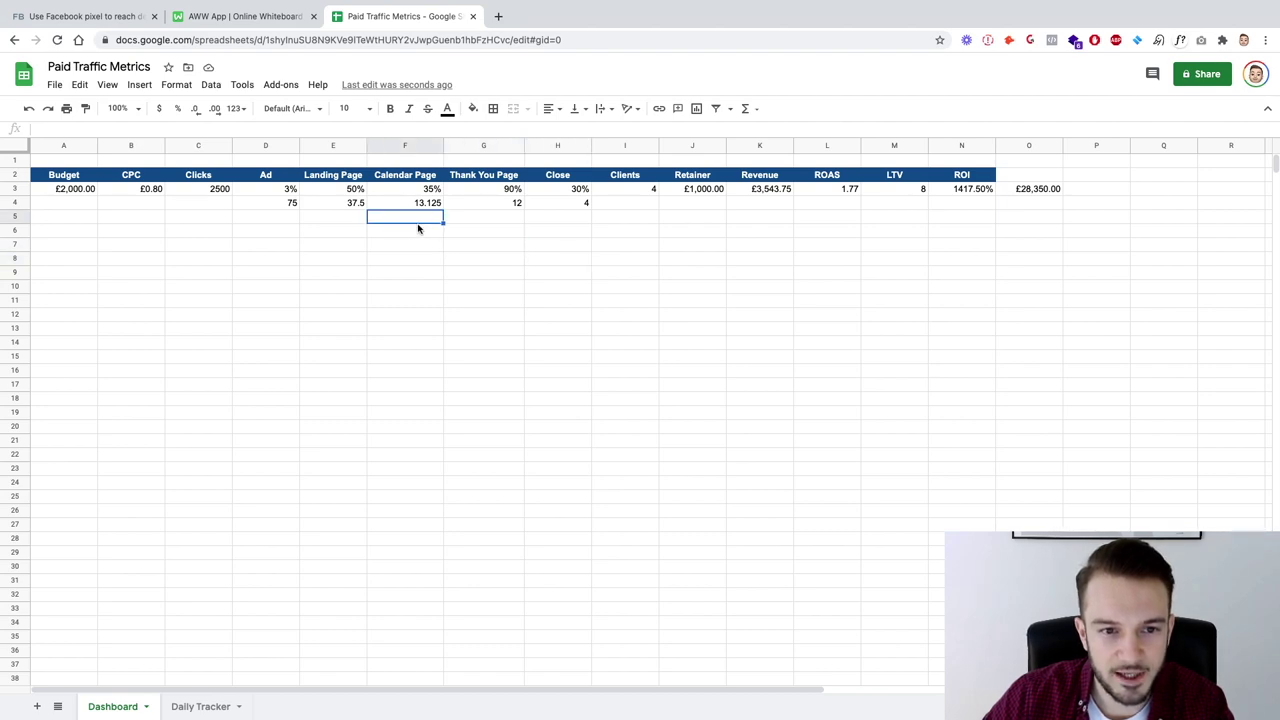
{"action": "left_click", "coordinate": [350, 222]}
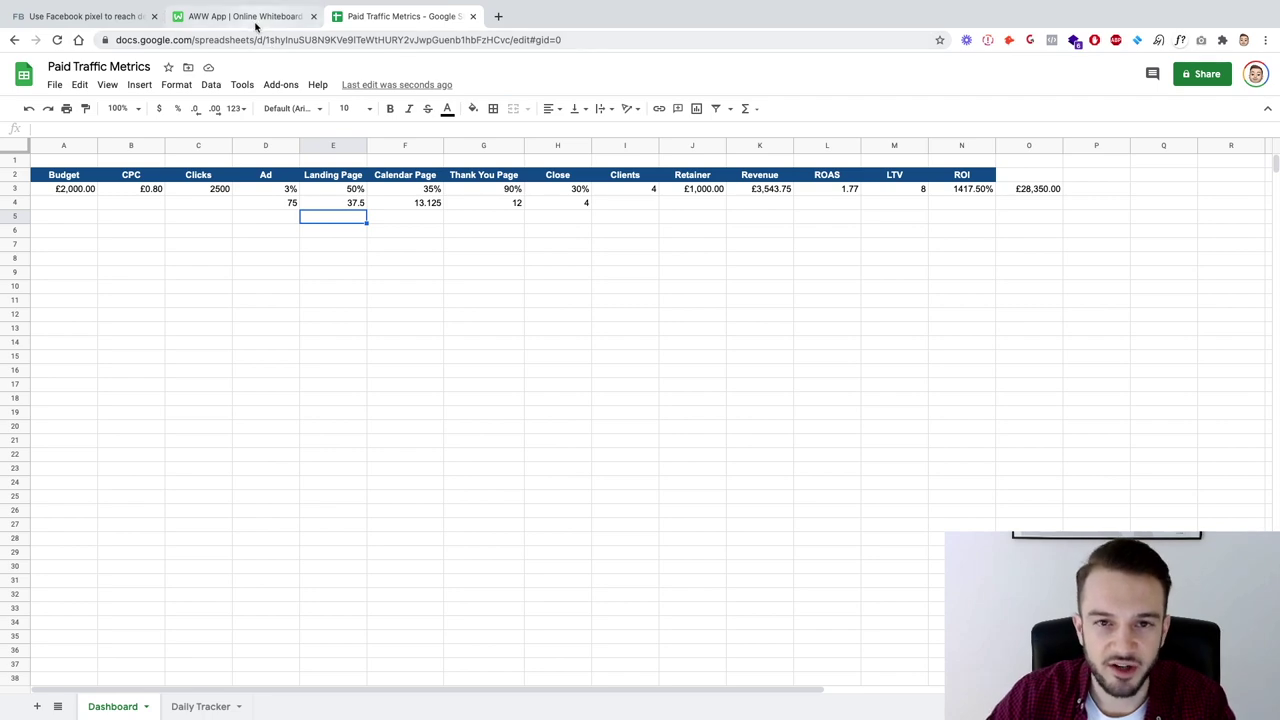
{"action": "left_click", "coordinate": [905, 177]}
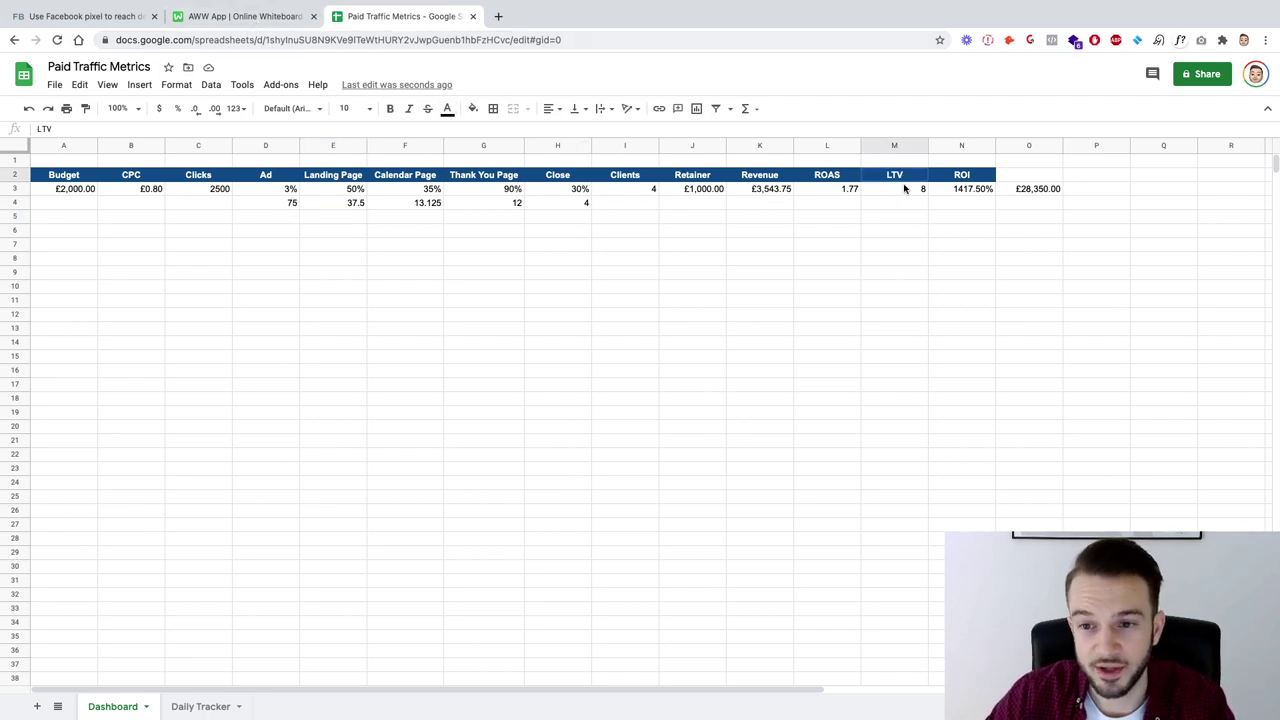
{"action": "left_click", "coordinate": [905, 186]}
Step: Switch to the AWW whiteboard and handwrite 2k with the pencil in the blank area below the funnel's long arrow
{"action": "mouse_move", "coordinate": [137, 6]}
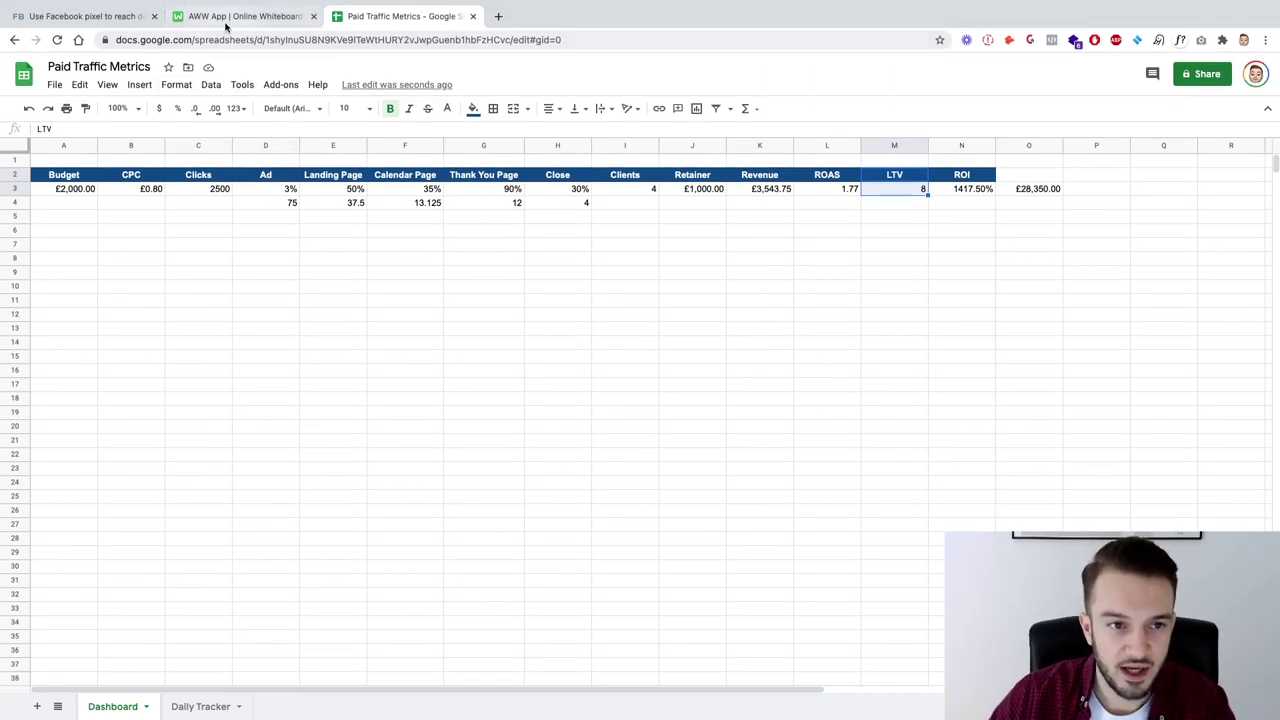
{"action": "left_click", "coordinate": [226, 20]}
{"action": "left_click", "coordinate": [1256, 251]}
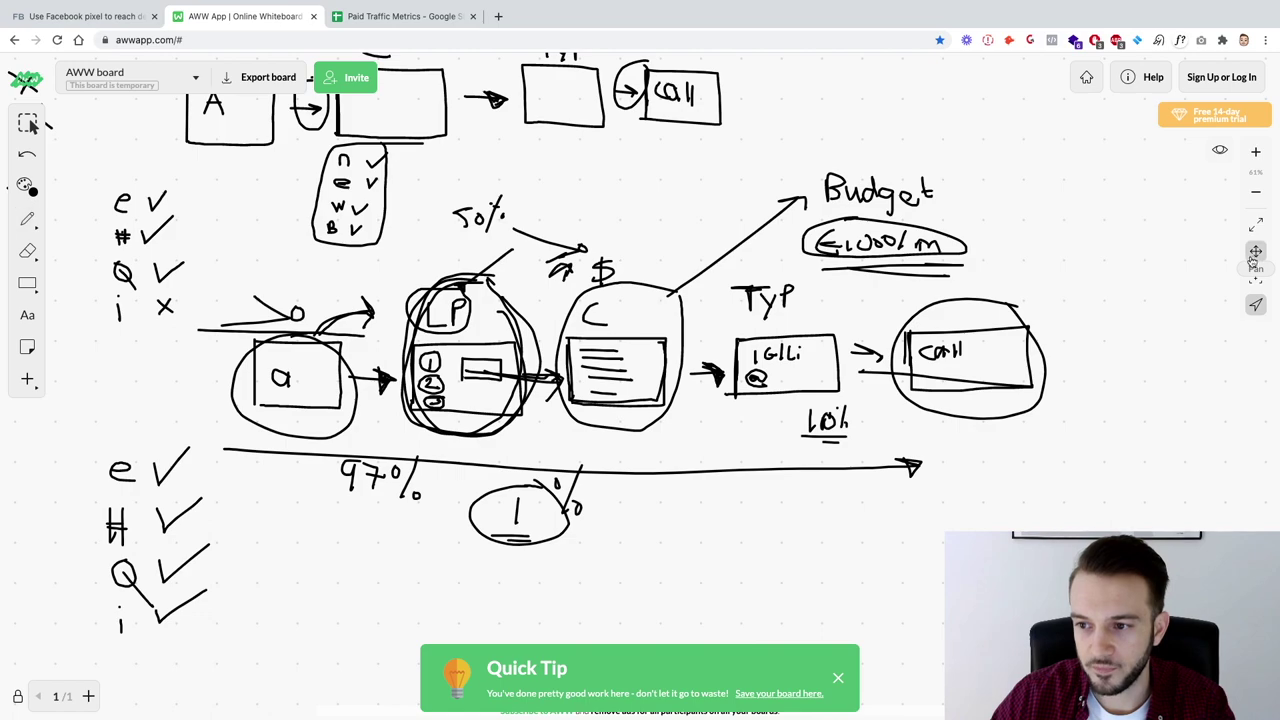
{"action": "left_click_drag", "start_coordinate": [664, 218], "coordinate": [592, 166]}
{"action": "scroll", "coordinate": [592, 166], "scroll_direction": "right", "scroll_amount": 10}
{"action": "scroll", "coordinate": [592, 166], "scroll_direction": "down", "scroll_amount": 5}
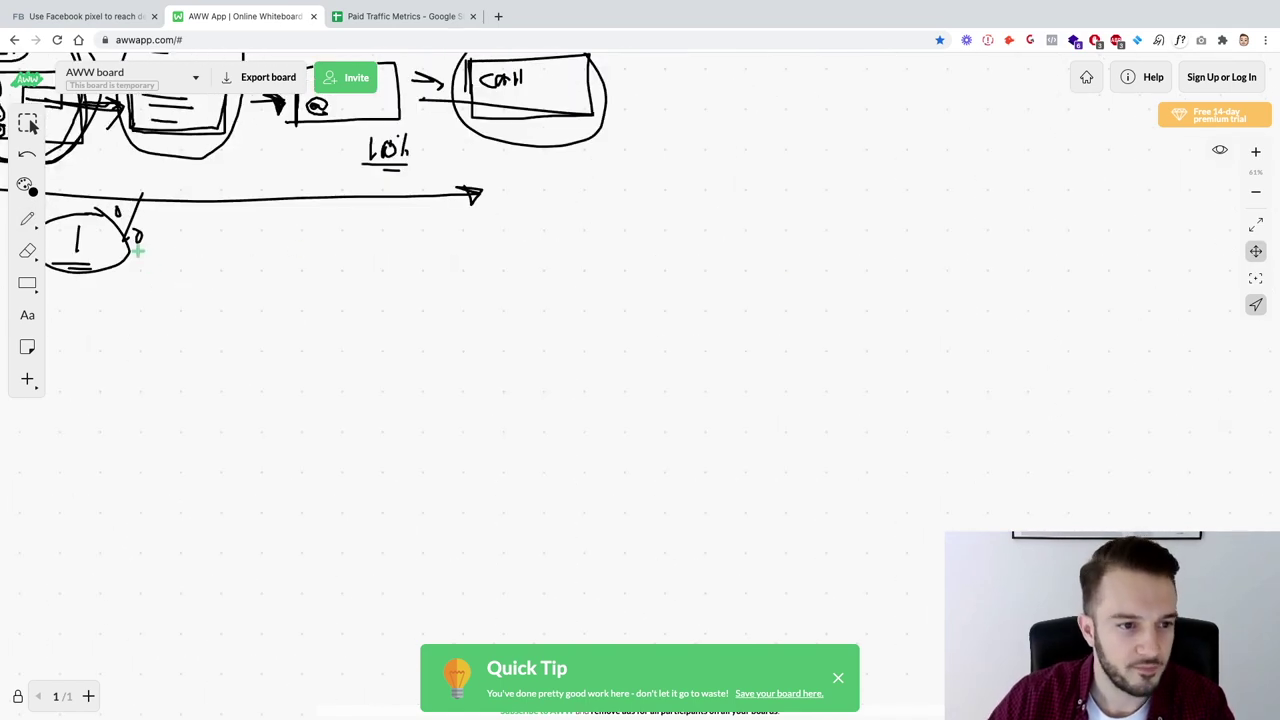
{"action": "left_click", "coordinate": [27, 219]}
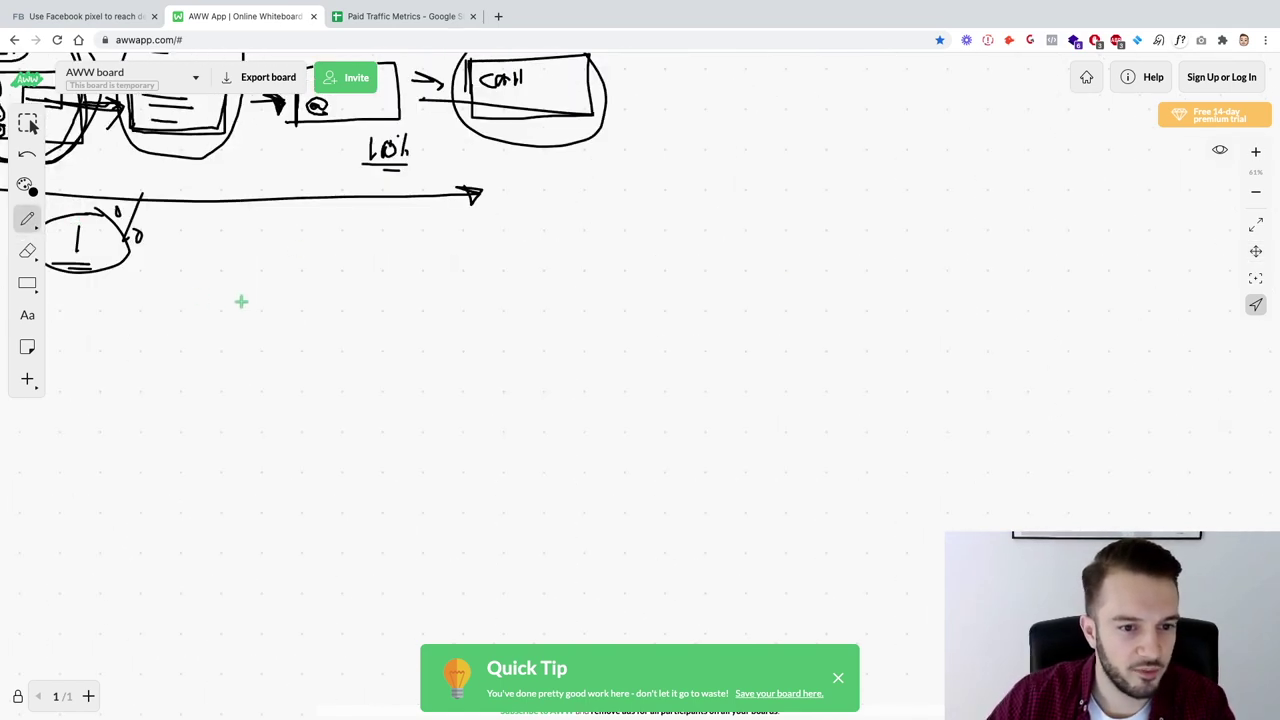
{"action": "mouse_move", "coordinate": [252, 308]}
{"action": "left_mouse_down"}
{"action": "mouse_move", "coordinate": [268, 306]}
{"action": "mouse_move", "coordinate": [274, 327]}
{"action": "left_mouse_up"}
{"action": "left_click_drag", "start_coordinate": [276, 322], "coordinate": [292, 328]}
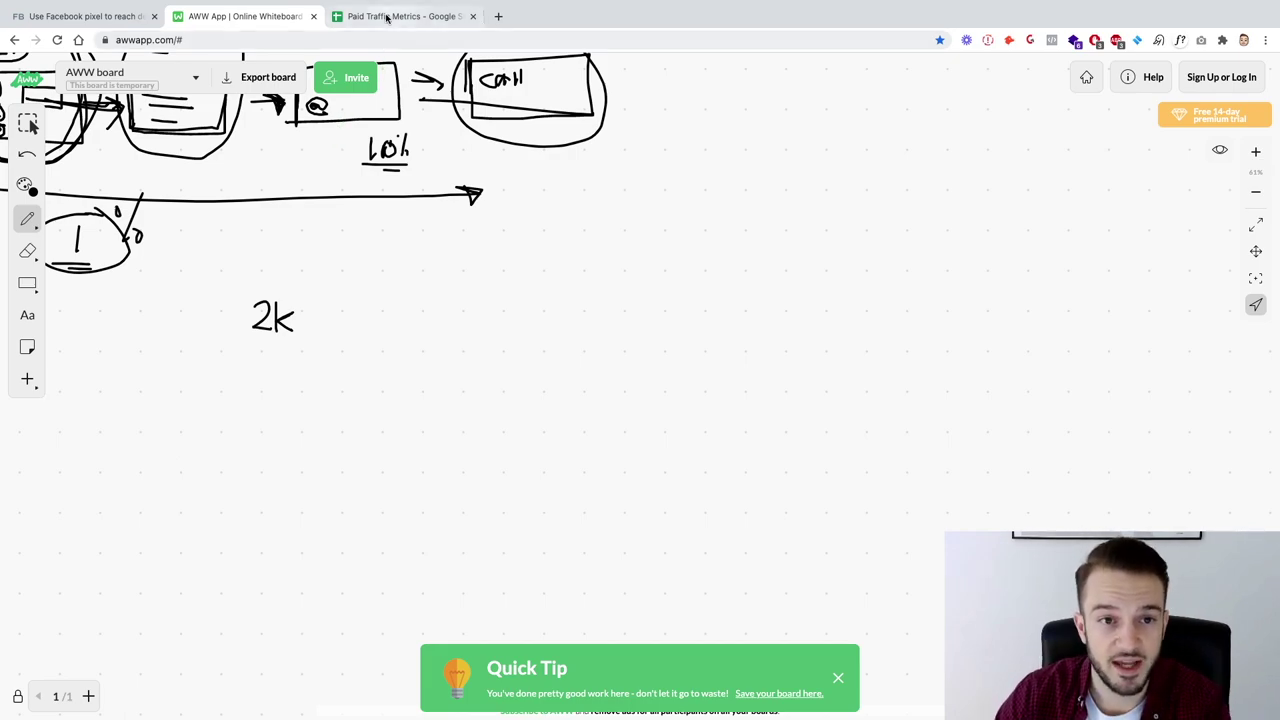
Step: Check the metrics spreadsheet, return to the AWW whiteboard, and write 3|4 beneath 2k with a circled 1 above the column
{"action": "key", "text": "ctrl+Tab"}
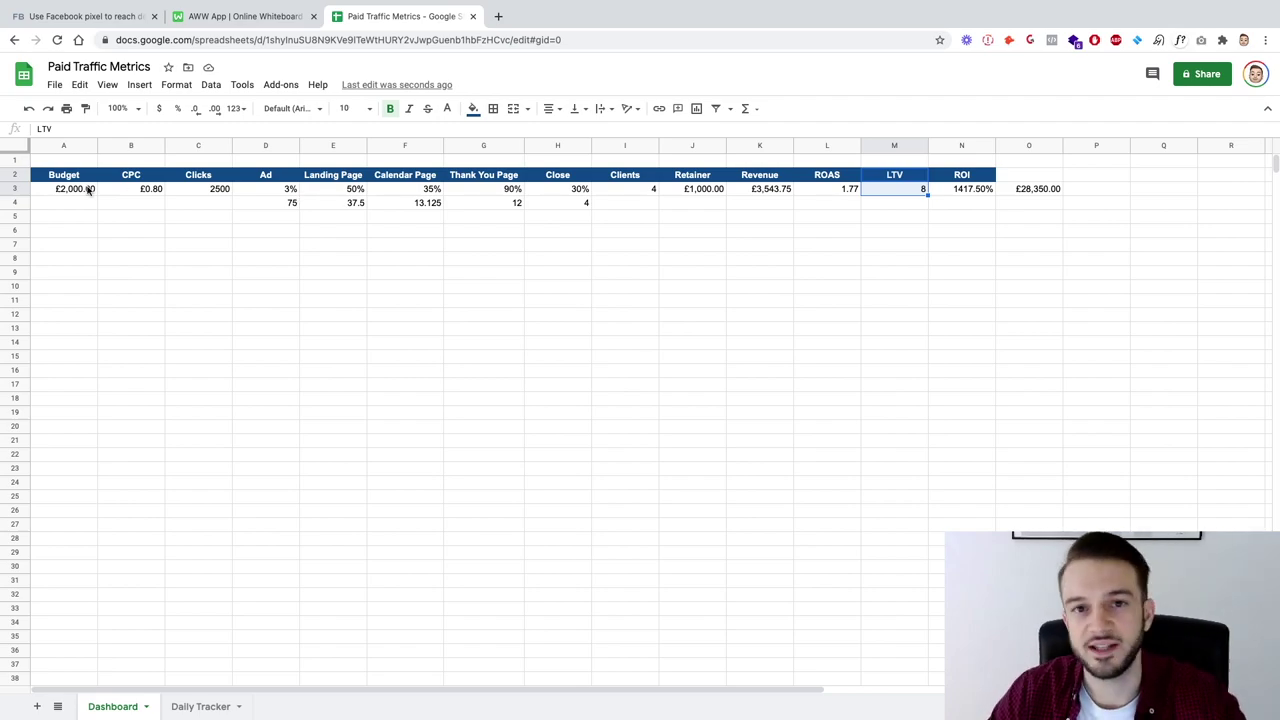
{"action": "left_click", "coordinate": [241, 16]}
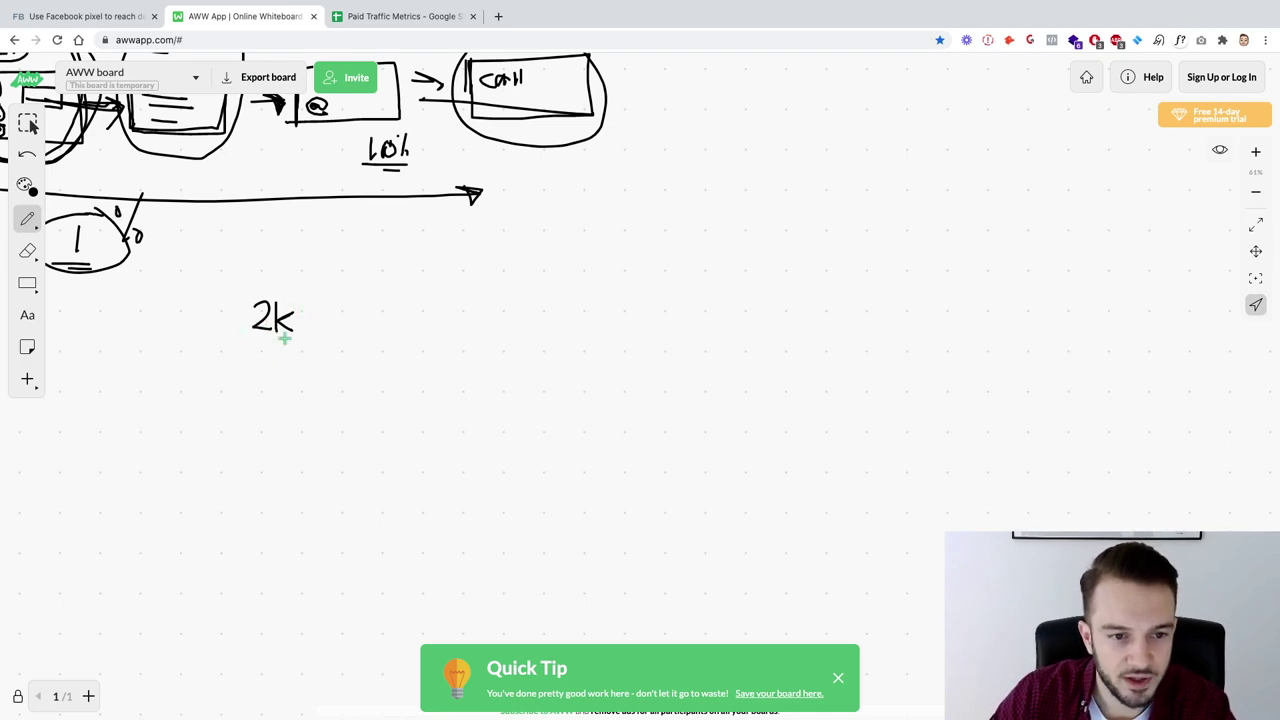
{"action": "mouse_move", "coordinate": [259, 357]}
{"action": "left_mouse_down"}
{"action": "mouse_move", "coordinate": [265, 382]}
{"action": "mouse_move", "coordinate": [297, 398]}
{"action": "left_mouse_up"}
{"action": "left_click_drag", "start_coordinate": [310, 355], "coordinate": [321, 397]}
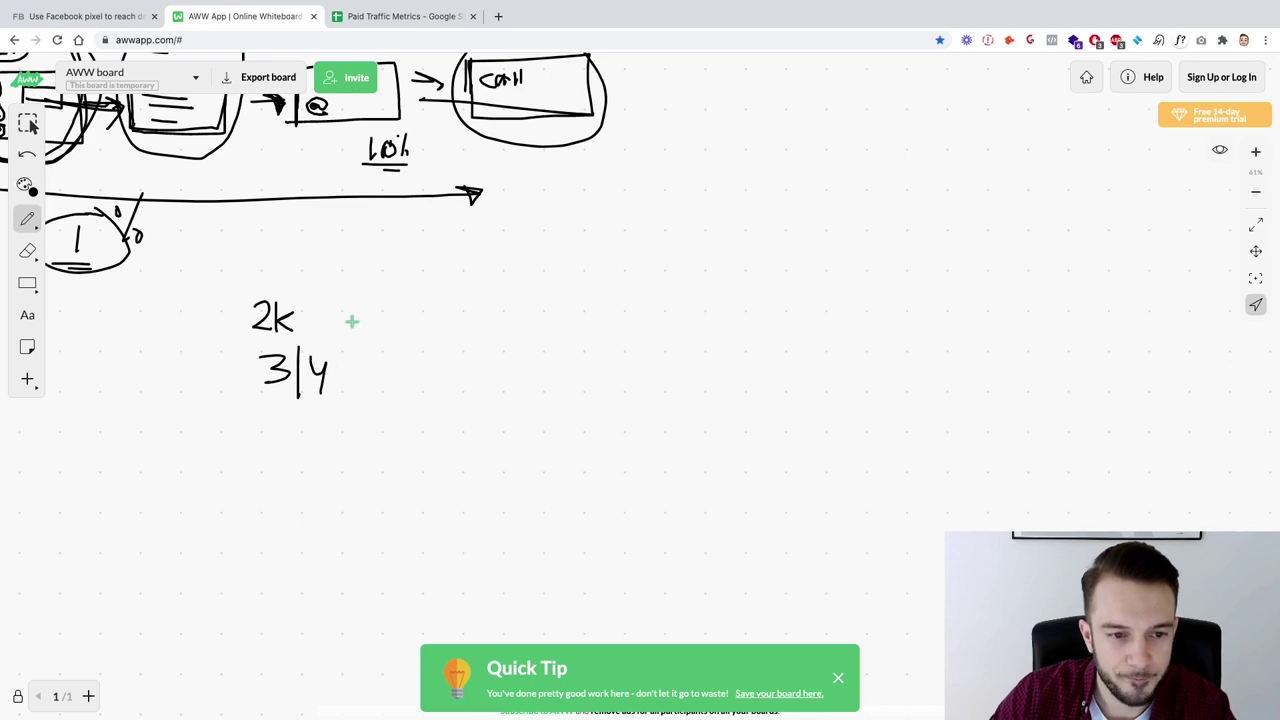
{"action": "mouse_move", "coordinate": [264, 244]}
{"action": "left_mouse_down"}
{"action": "mouse_move", "coordinate": [268, 266]}
{"action": "mouse_move", "coordinate": [250, 266]}
{"action": "mouse_move", "coordinate": [288, 228]}
{"action": "left_mouse_up"}
Step: Draw a second column headed by a circled 2 with 2k, 3|4, 3|4 and 6|8, and circle the first column's 3|4
{"action": "mouse_move", "coordinate": [414, 234]}
{"action": "left_mouse_down"}
{"action": "mouse_move", "coordinate": [452, 268]}
{"action": "mouse_move", "coordinate": [455, 320]}
{"action": "mouse_move", "coordinate": [456, 309]}
{"action": "left_mouse_up"}
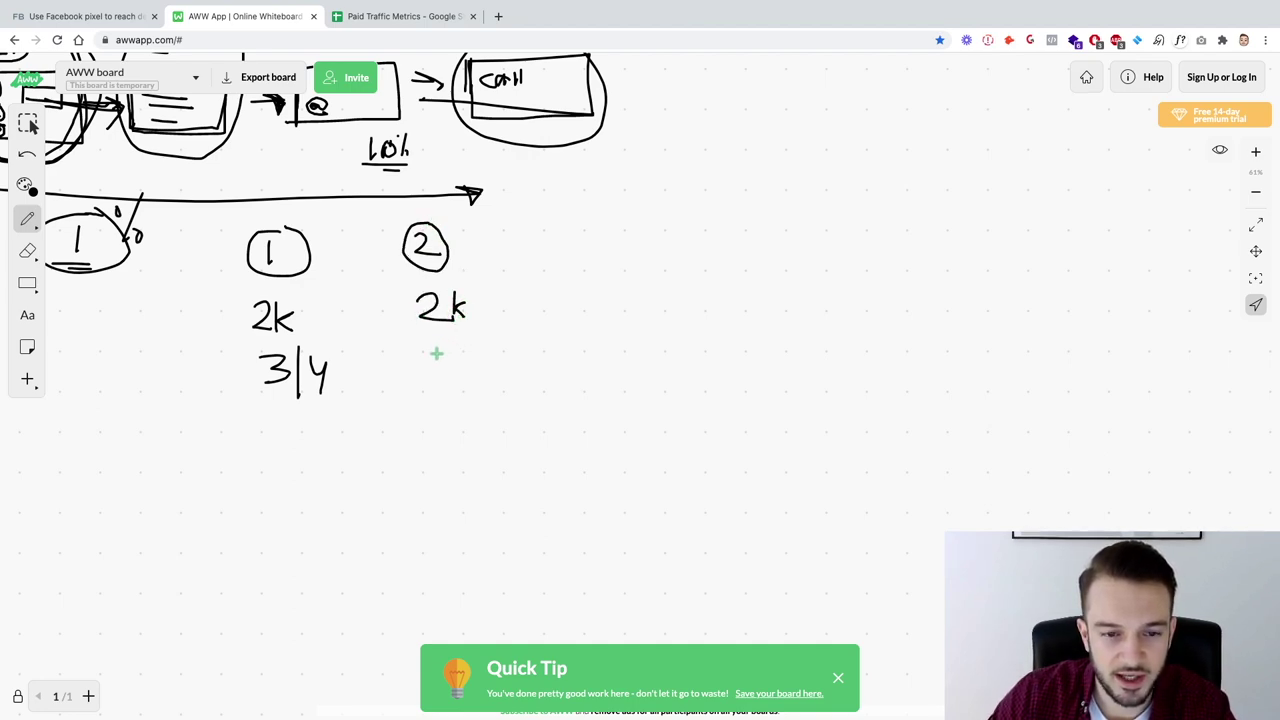
{"action": "mouse_move", "coordinate": [427, 351]}
{"action": "left_mouse_down"}
{"action": "mouse_move", "coordinate": [428, 380]}
{"action": "mouse_move", "coordinate": [450, 385]}
{"action": "mouse_move", "coordinate": [475, 350]}
{"action": "mouse_move", "coordinate": [466, 392]}
{"action": "left_mouse_up"}
{"action": "mouse_move", "coordinate": [350, 358]}
{"action": "left_mouse_down"}
{"action": "mouse_move", "coordinate": [263, 337]}
{"action": "mouse_move", "coordinate": [366, 371]}
{"action": "mouse_move", "coordinate": [356, 352]}
{"action": "left_mouse_up"}
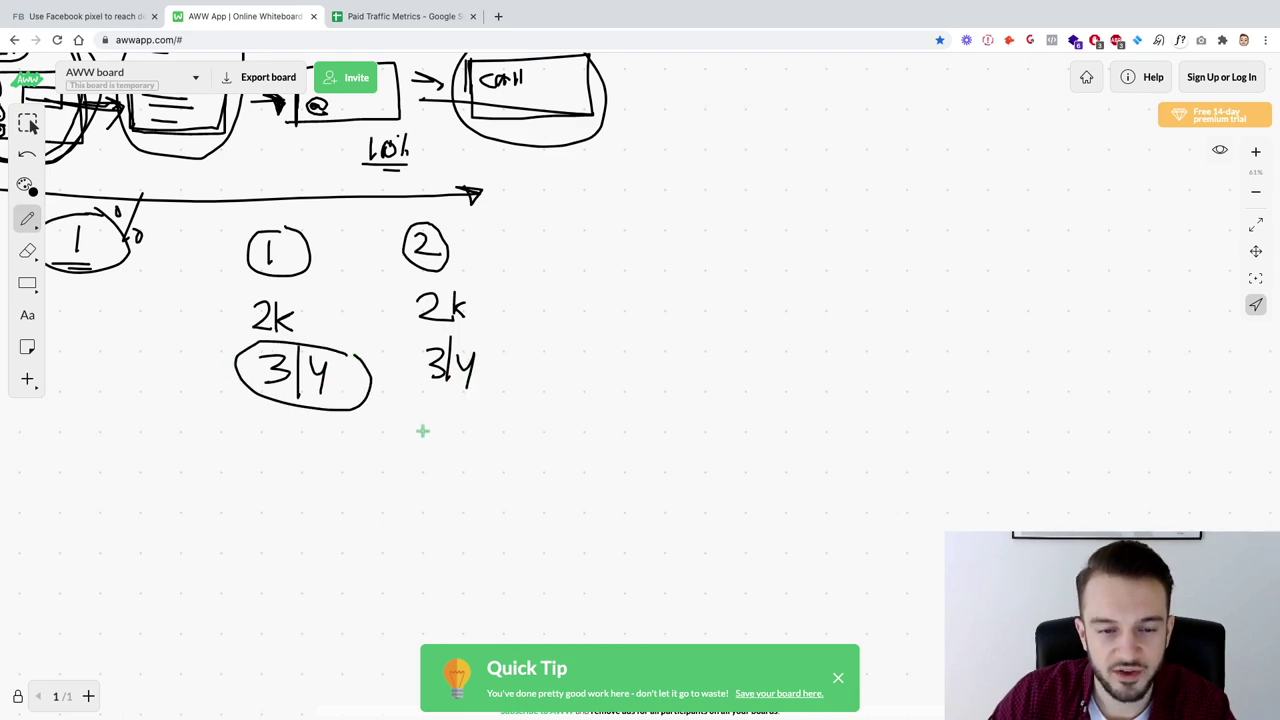
{"action": "mouse_move", "coordinate": [431, 411]}
{"action": "left_mouse_down"}
{"action": "mouse_move", "coordinate": [430, 428]}
{"action": "mouse_move", "coordinate": [454, 428]}
{"action": "mouse_move", "coordinate": [481, 406]}
{"action": "mouse_move", "coordinate": [446, 488]}
{"action": "mouse_move", "coordinate": [455, 470]}
{"action": "mouse_move", "coordinate": [426, 471]}
{"action": "mouse_move", "coordinate": [440, 500]}
{"action": "left_mouse_up"}
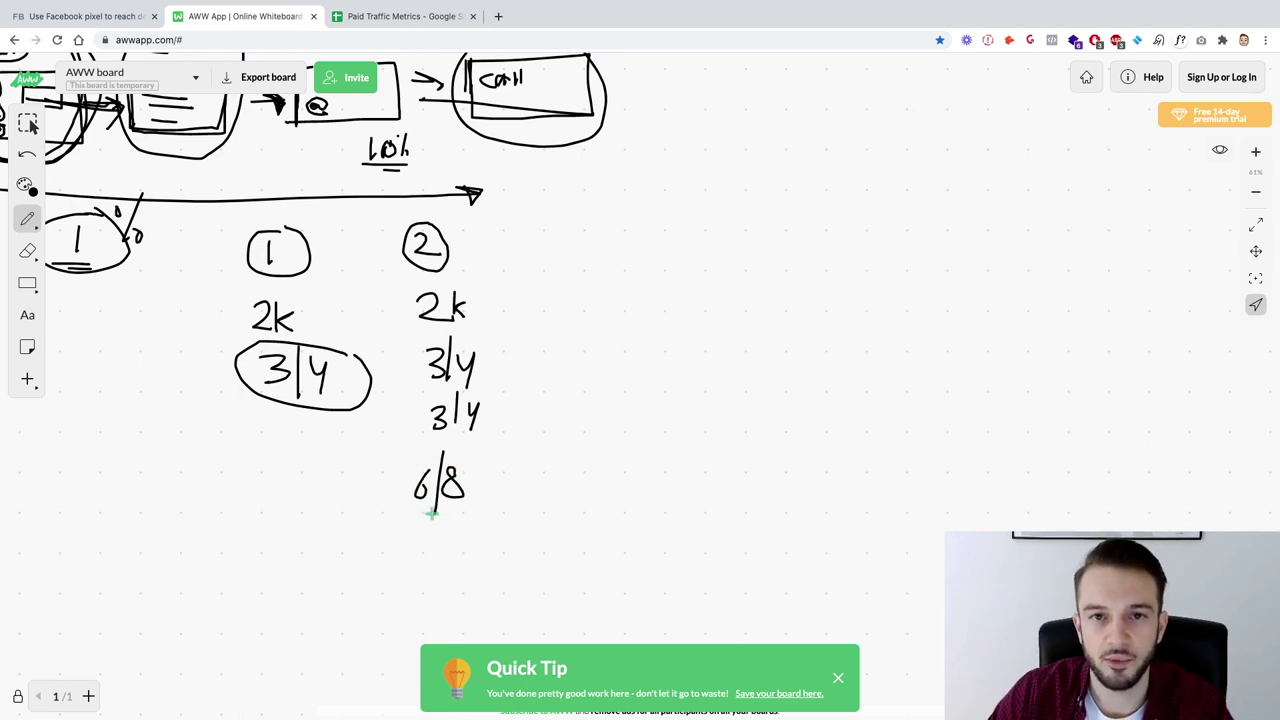